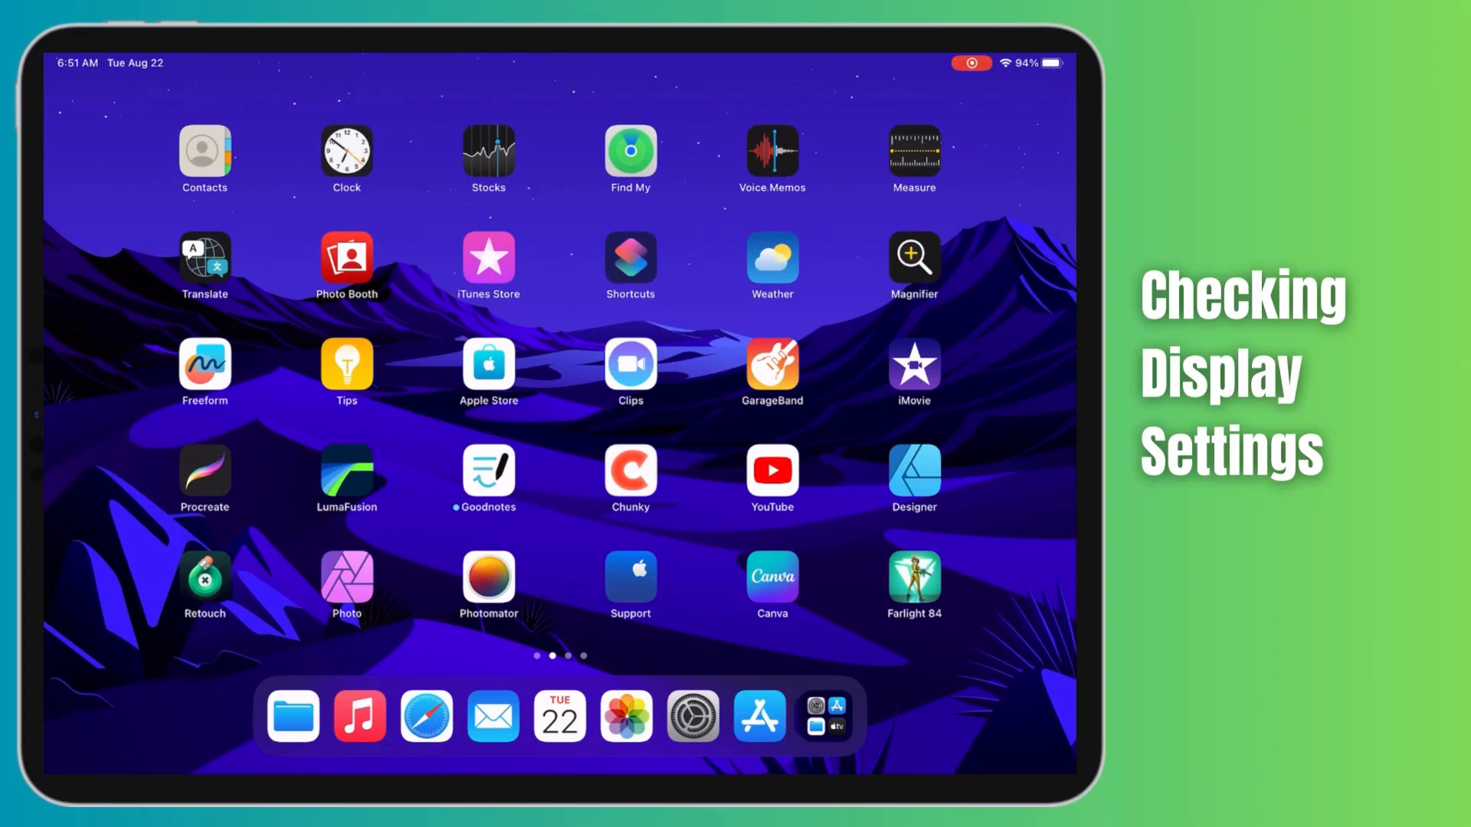
# Step: Open Display & Brightness in Settings and test lowering brightness before restoring it to full
pyautogui.click(694, 716)
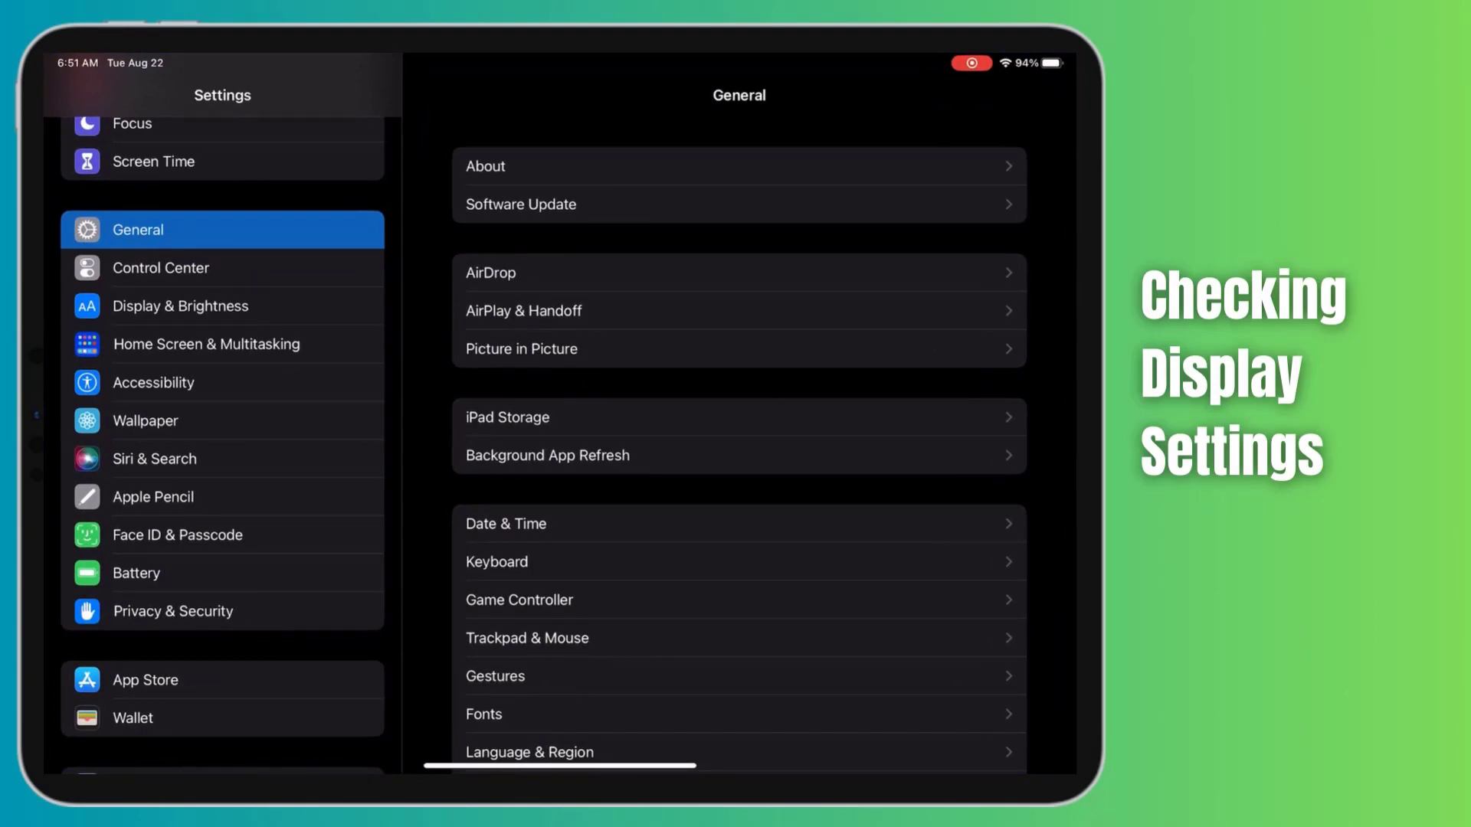
pyautogui.click(181, 306)
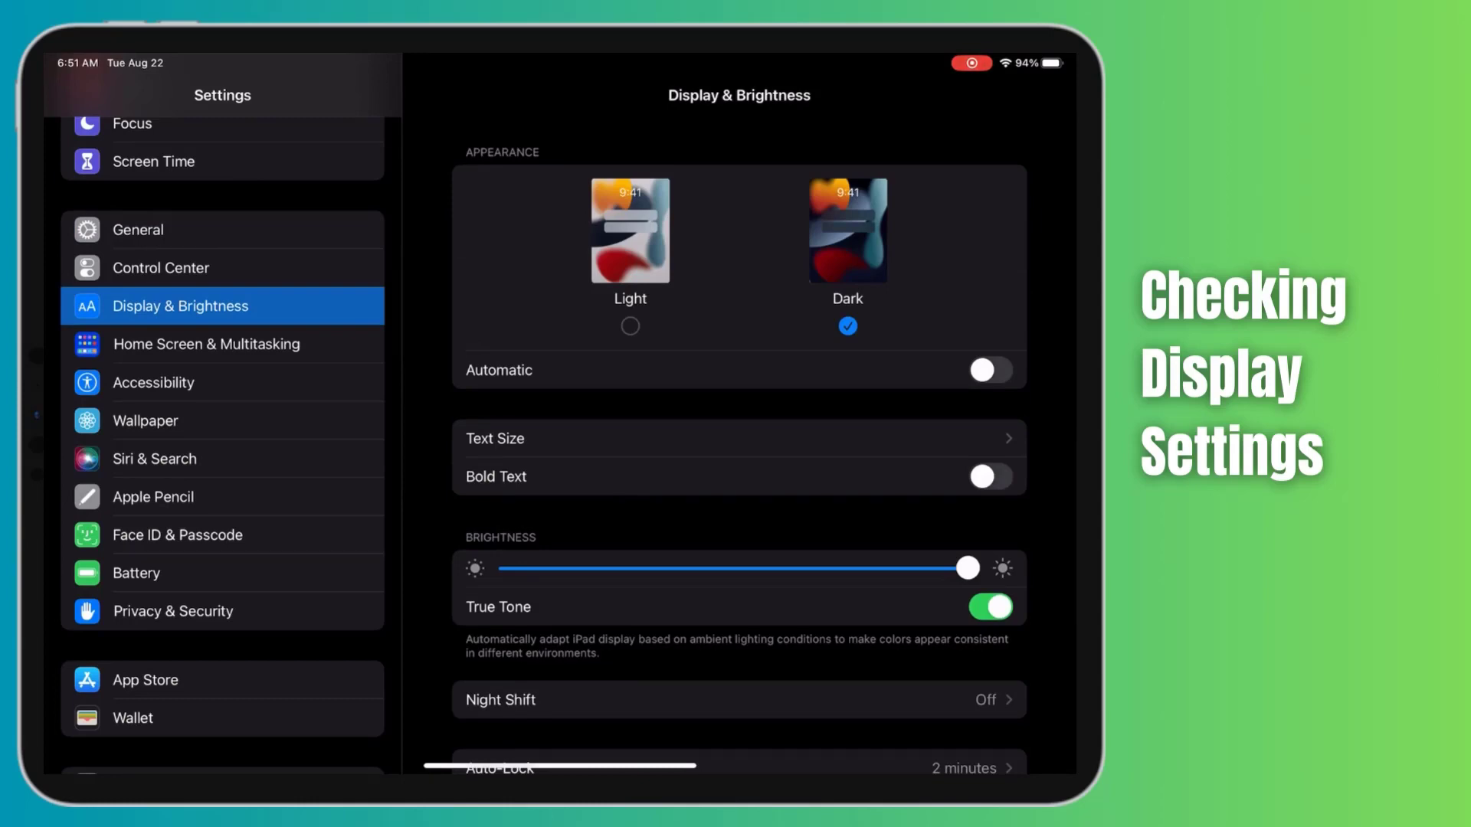
pyautogui.scroll(-3, 740, 460)
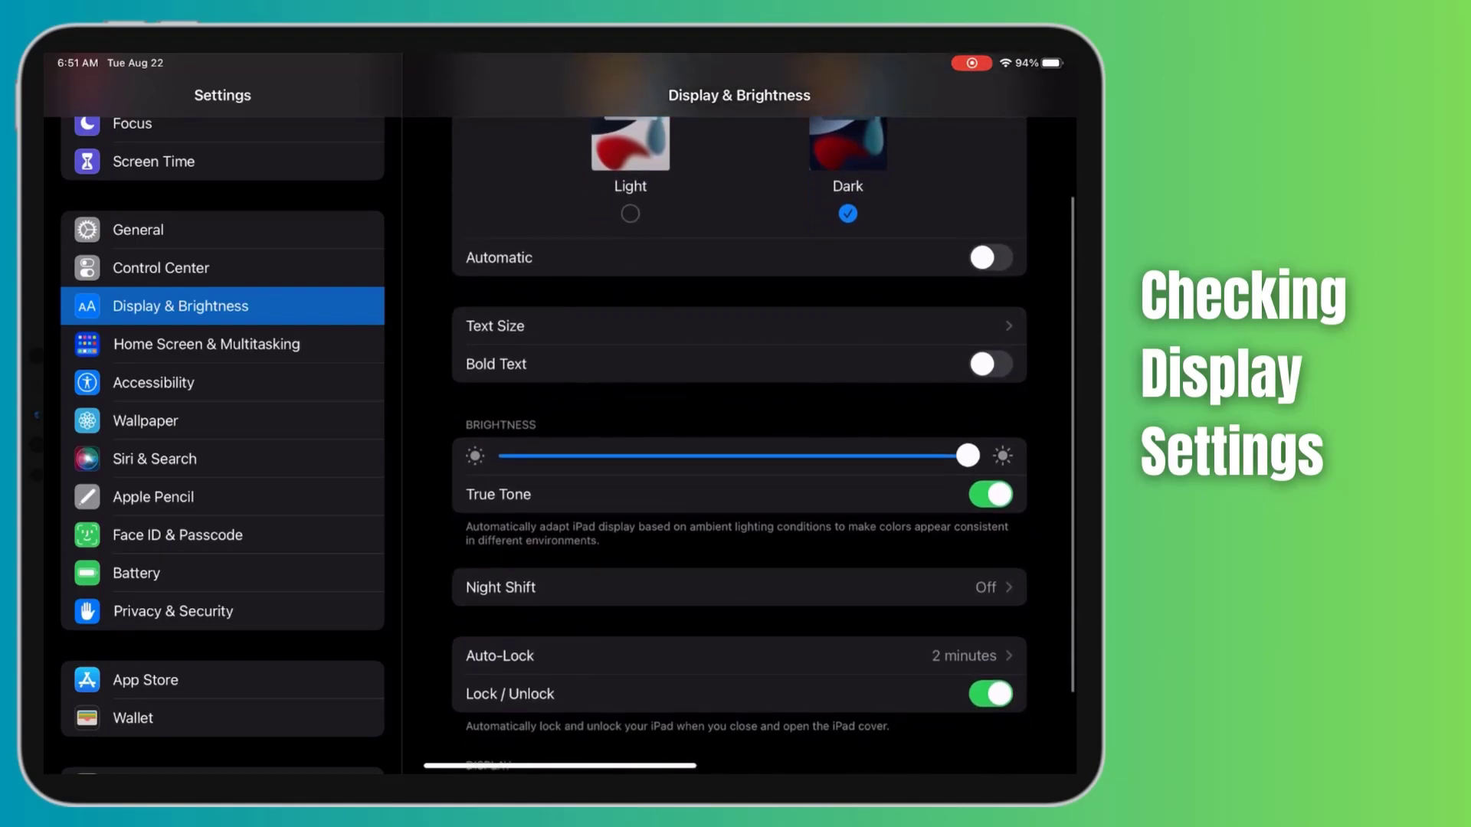
pyautogui.moveTo(967, 458)
pyautogui.mouseDown()
pyautogui.moveTo(878, 458)
pyautogui.moveTo(967, 457)
pyautogui.mouseUp()
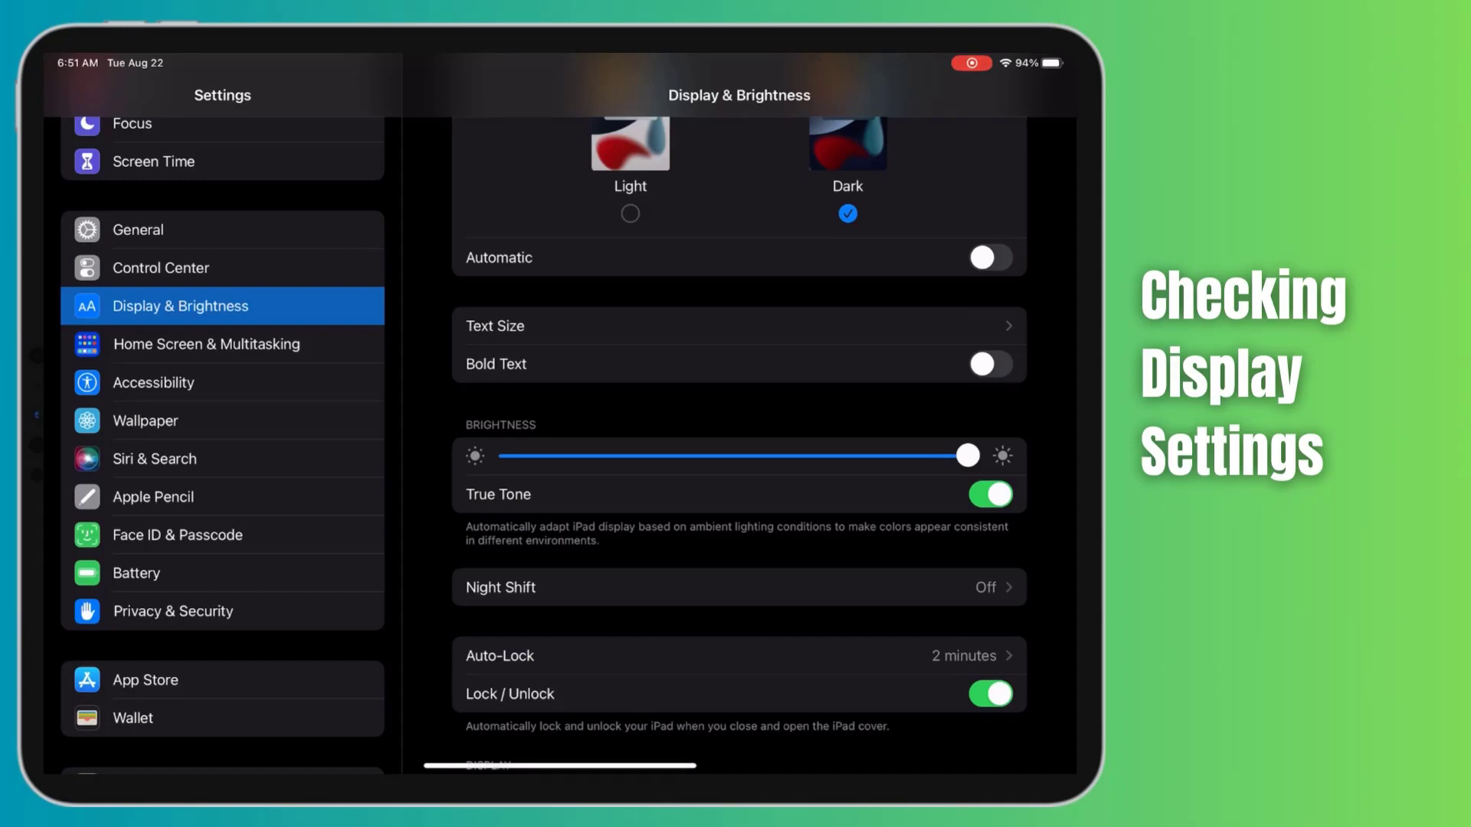
pyautogui.scroll(-2, 740, 460)
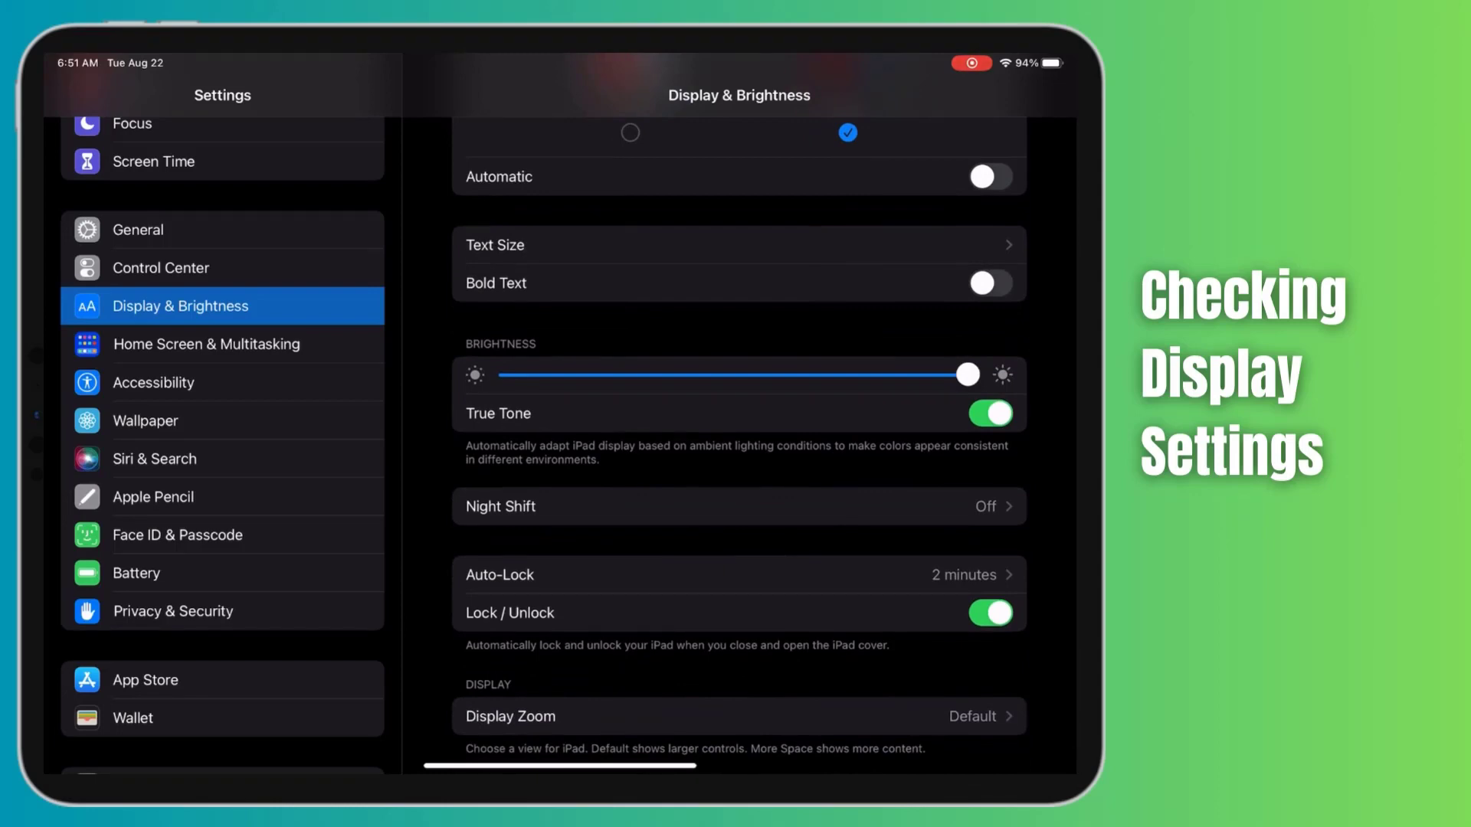
pyautogui.scroll(-2, 739, 460)
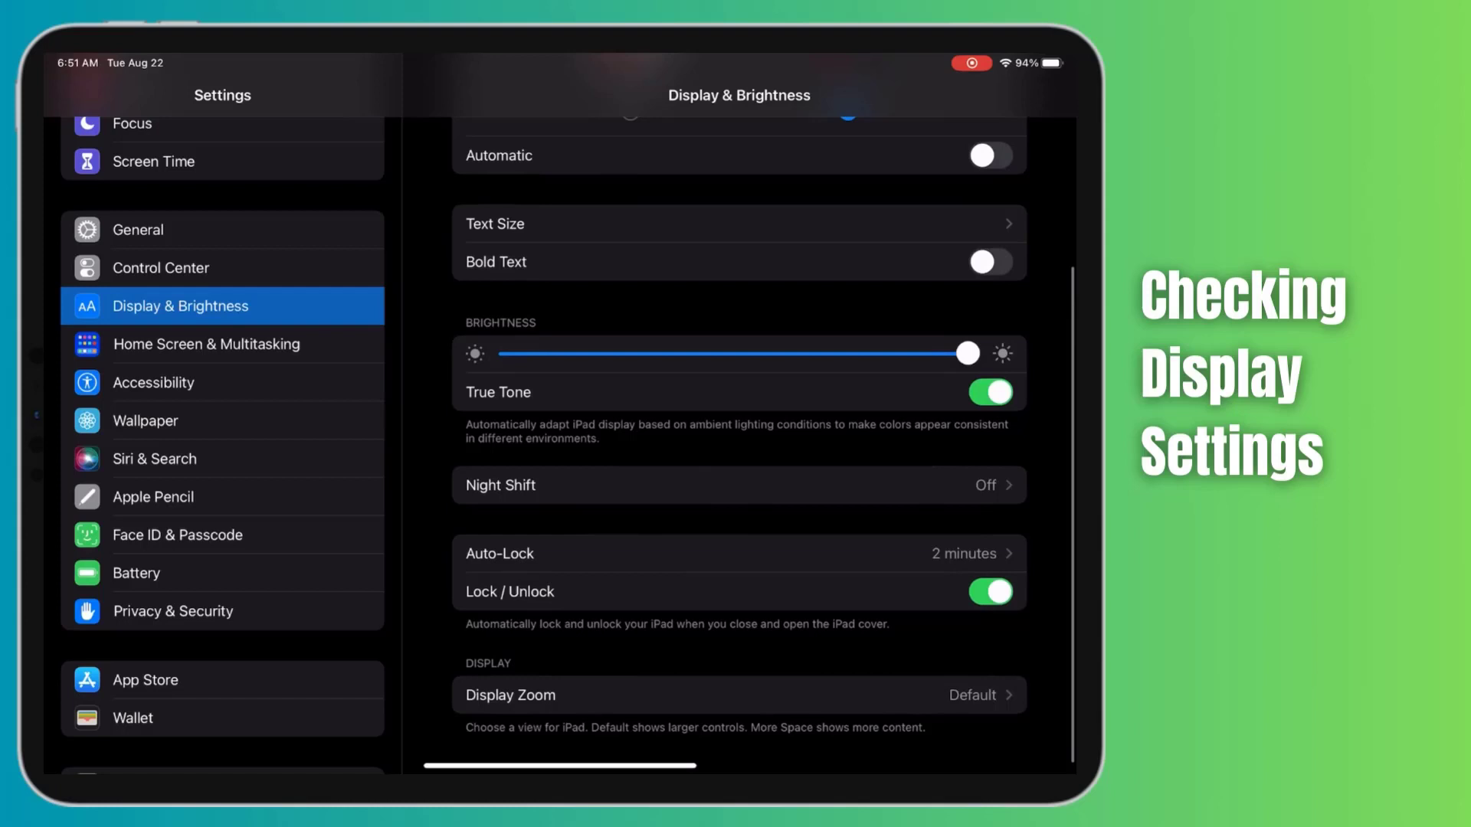
# Step: Turn True Tone off, briefly toggling it back on along the way
pyautogui.click(992, 392)
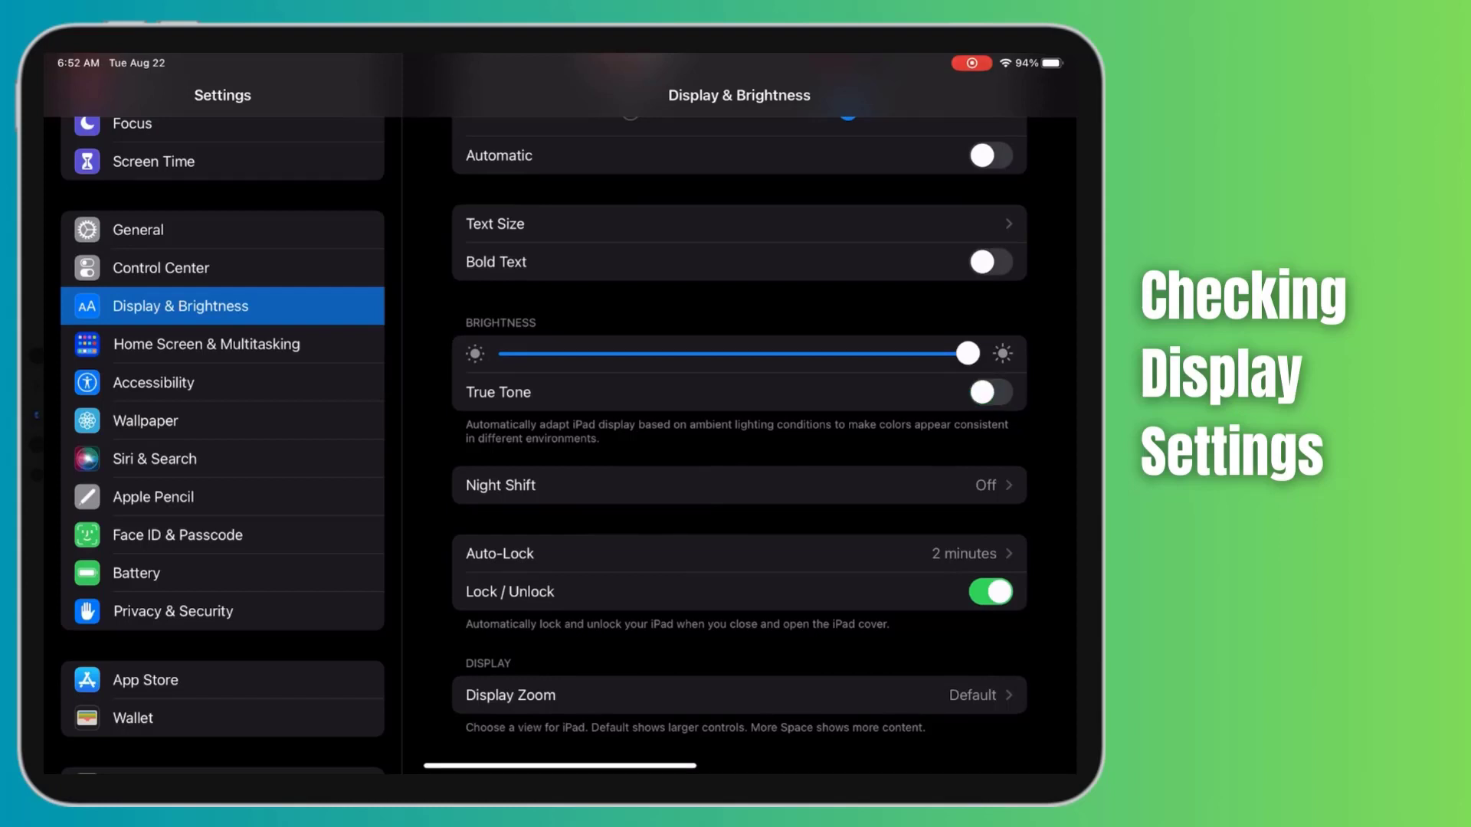
pyautogui.click(992, 392)
pyautogui.click(991, 391)
# Step: Look over the Night Shift options, leaving Night Shift off, then return to Display & Brightness
pyautogui.click(738, 486)
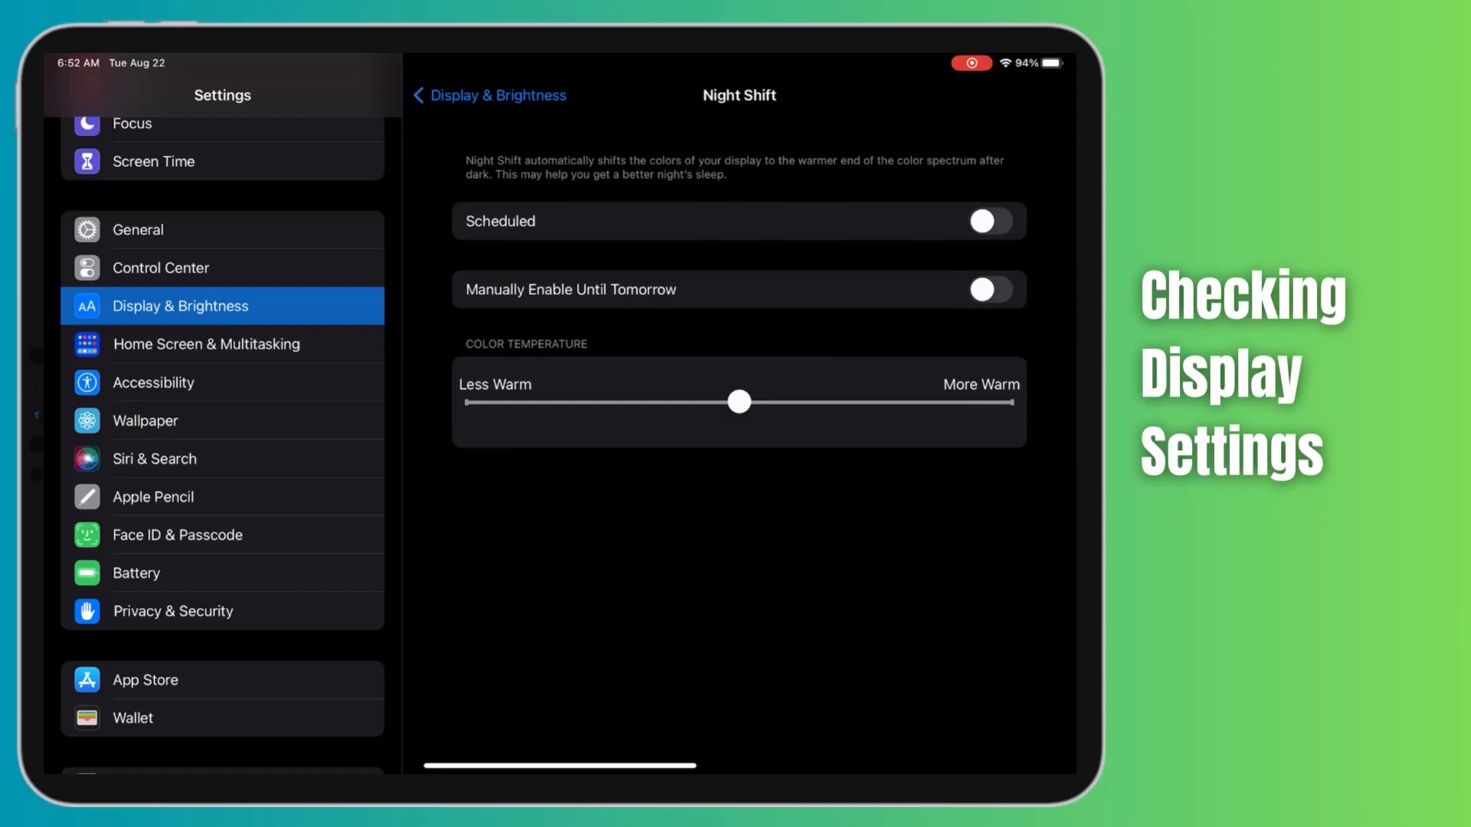
pyautogui.click(495, 96)
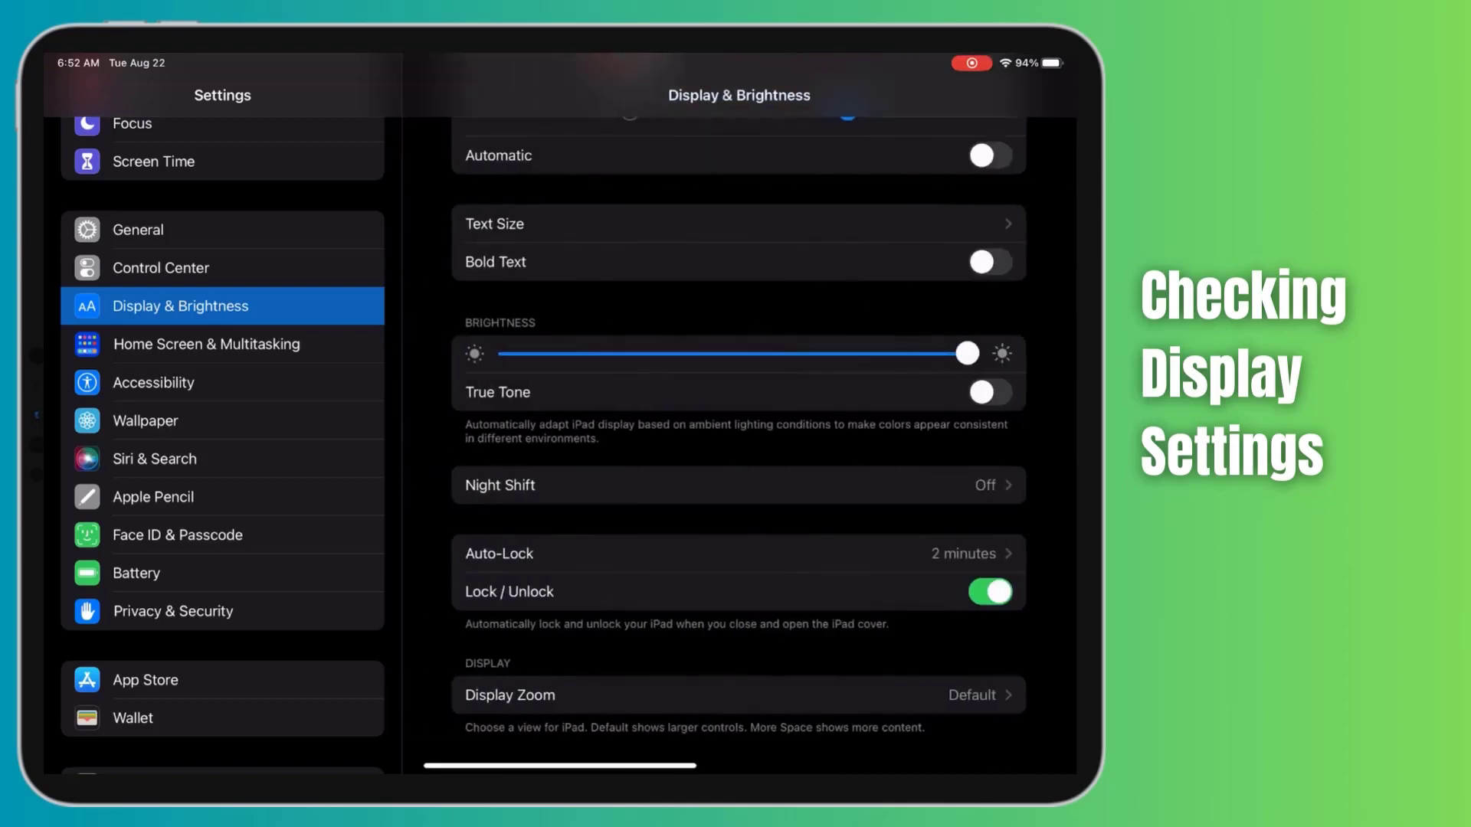
pyautogui.click(640, 486)
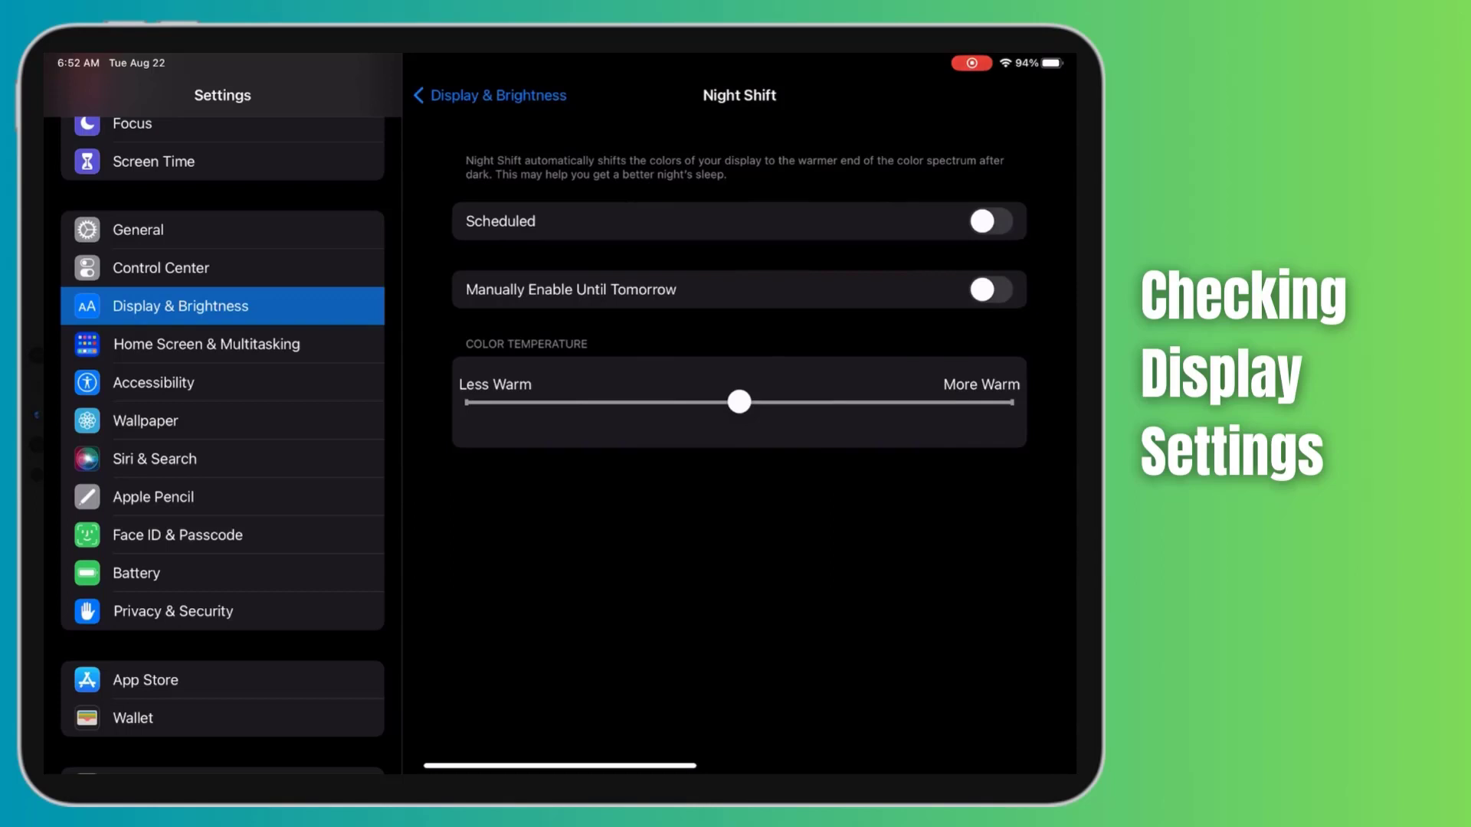
pyautogui.click(495, 95)
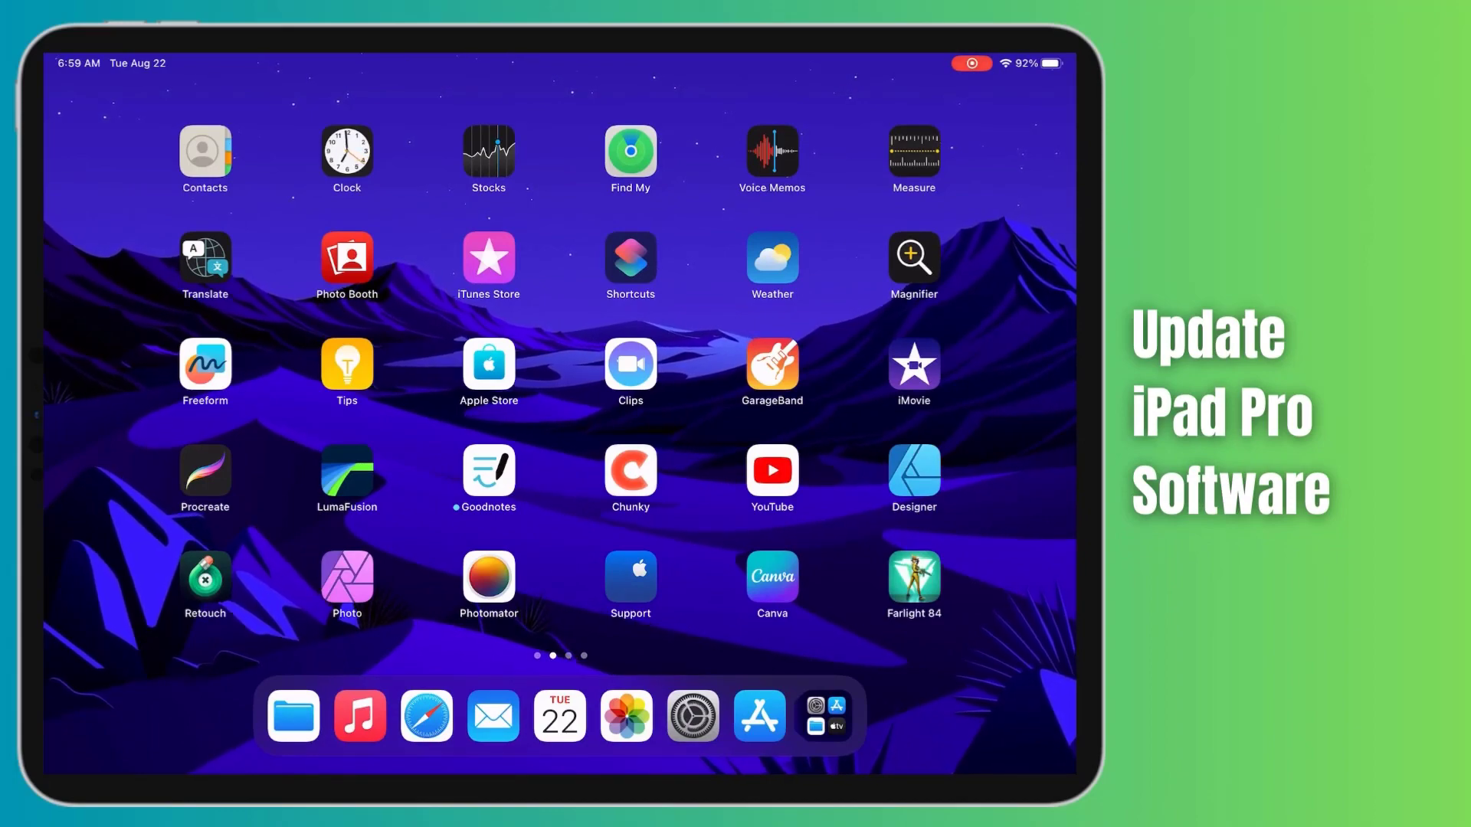
# Step: Check General > Software Update in Settings to confirm iPadOS 16.6 is current
pyautogui.moveTo(804, 345)
pyautogui.mouseDown()
pyautogui.moveTo(346, 345)
pyautogui.moveTo(804, 345)
pyautogui.mouseUp()
pyautogui.click(692, 717)
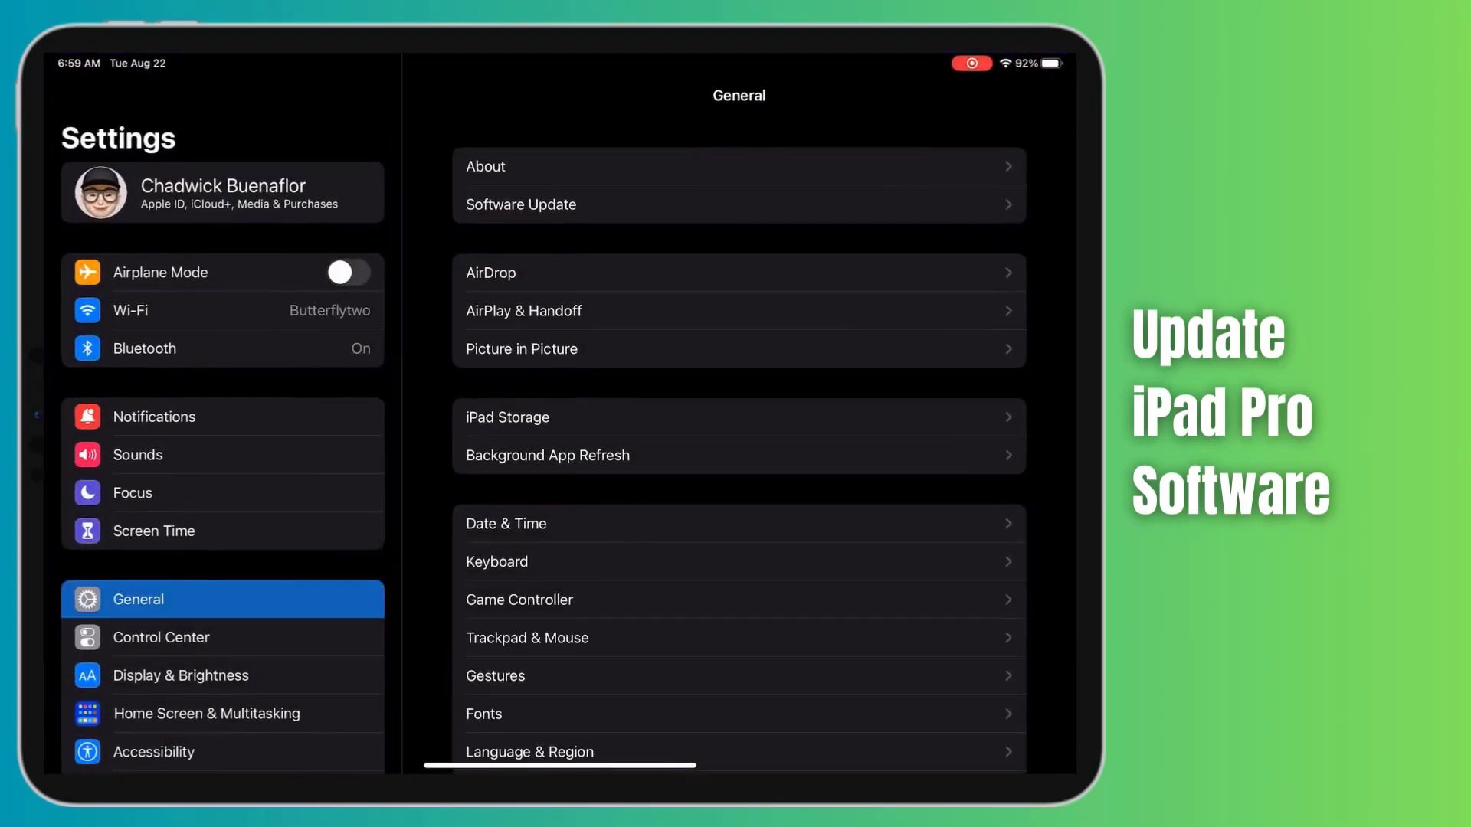
pyautogui.click(735, 204)
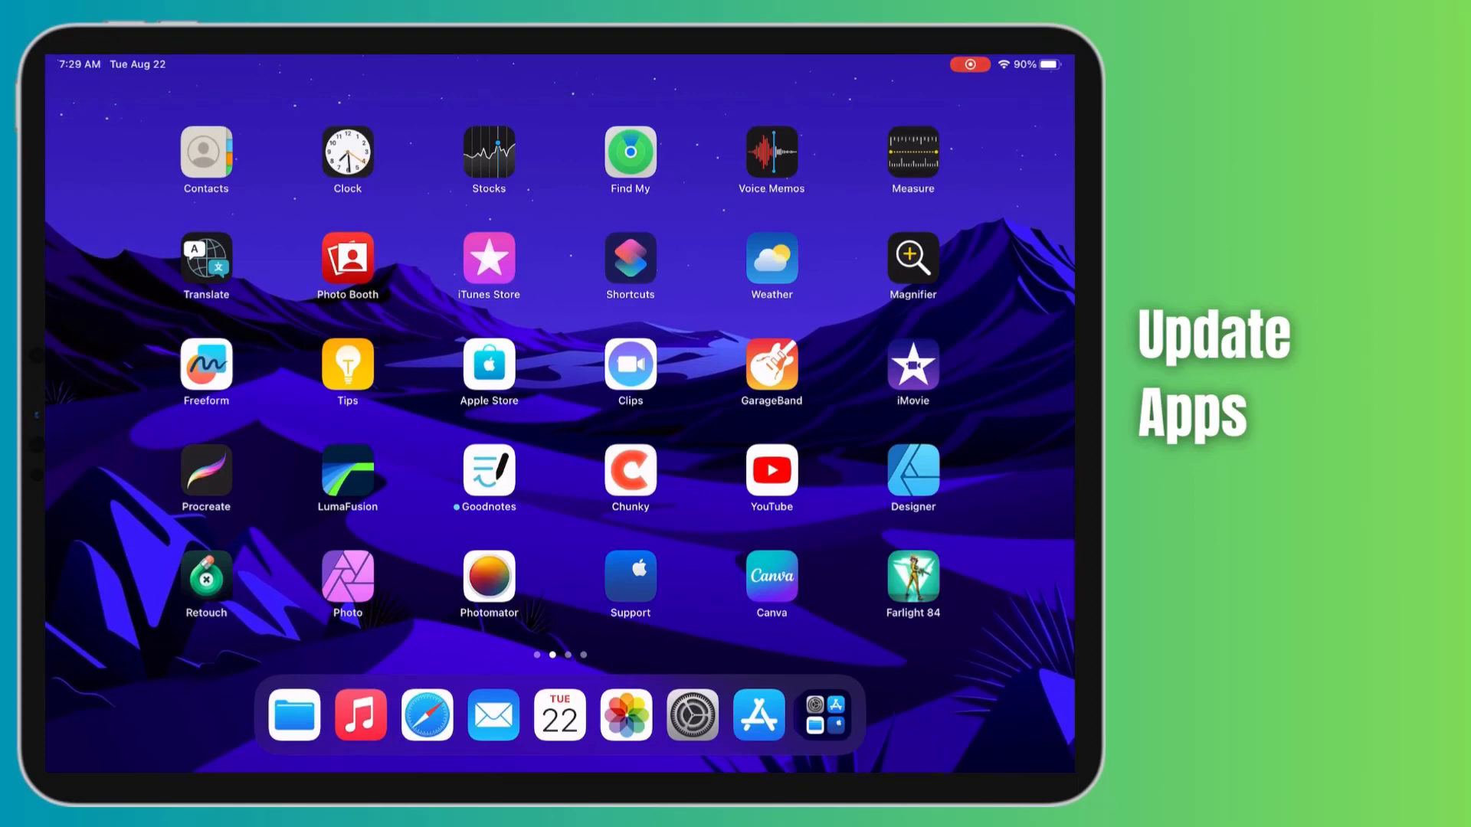
# Step: Refresh the App Store account page and start Update All for the seven pending apps
pyautogui.click(759, 715)
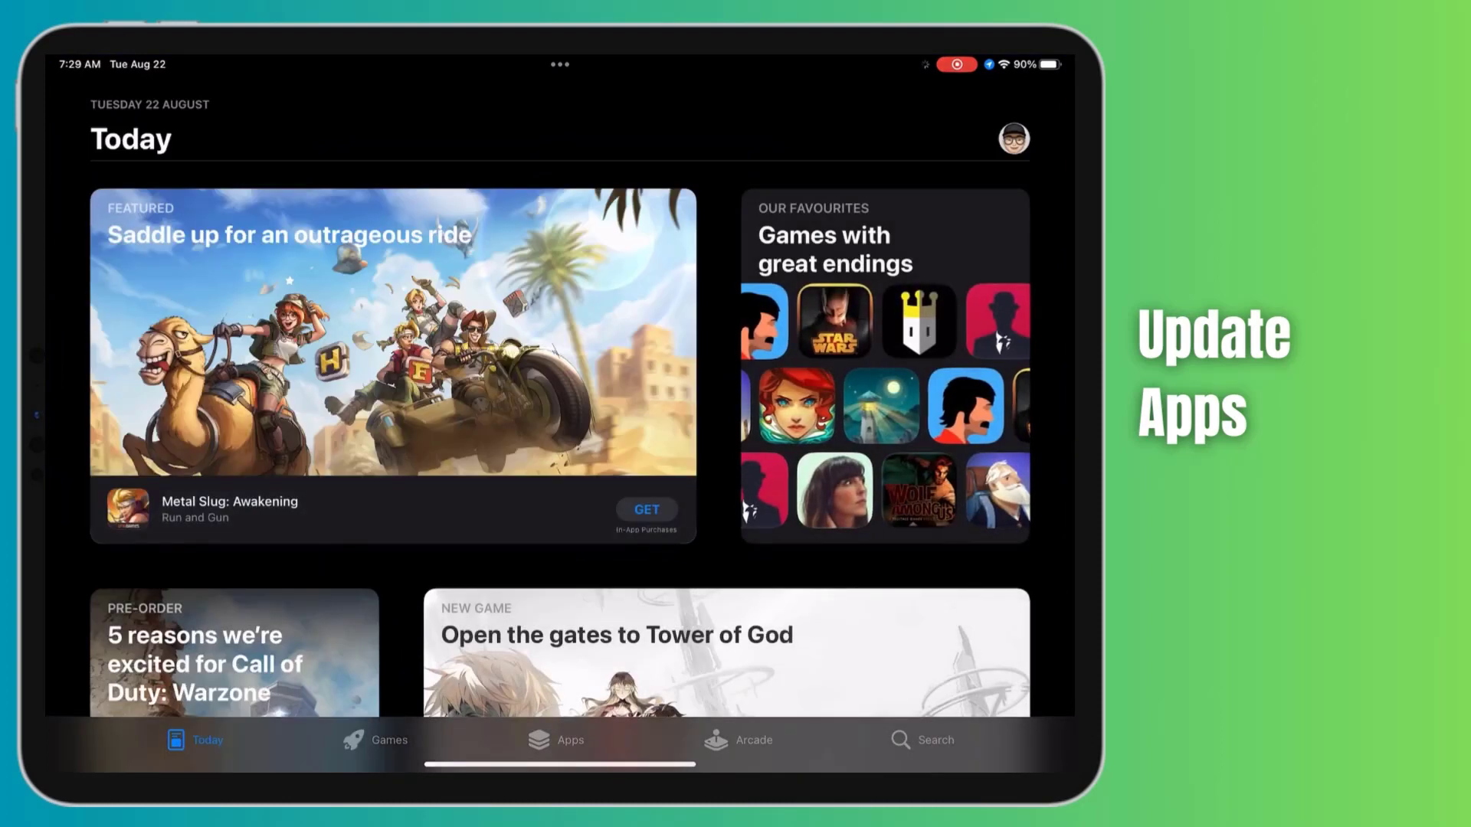
pyautogui.click(1013, 138)
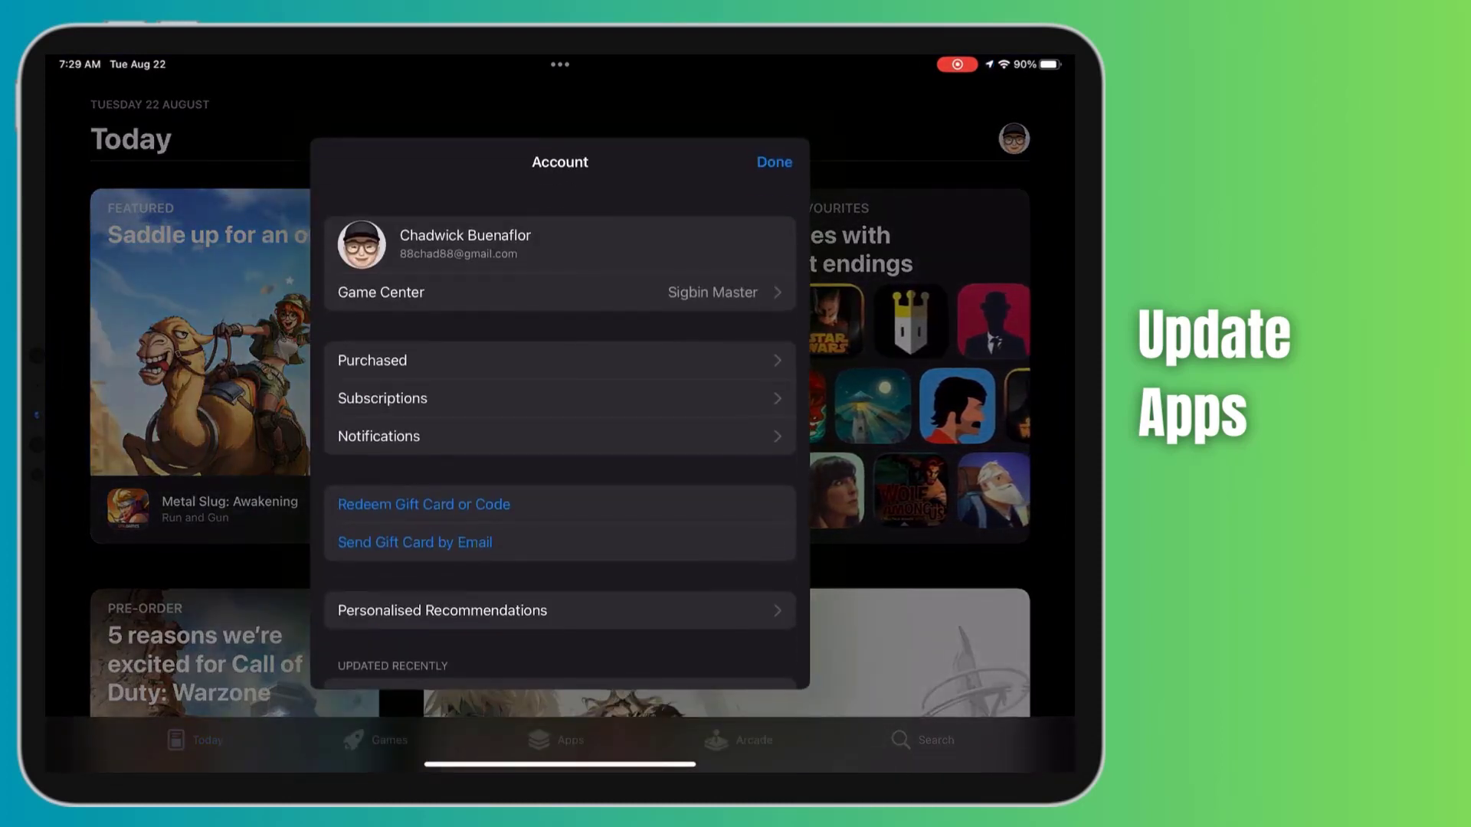
pyautogui.moveTo(559, 402); pyautogui.dragTo(560, 575)
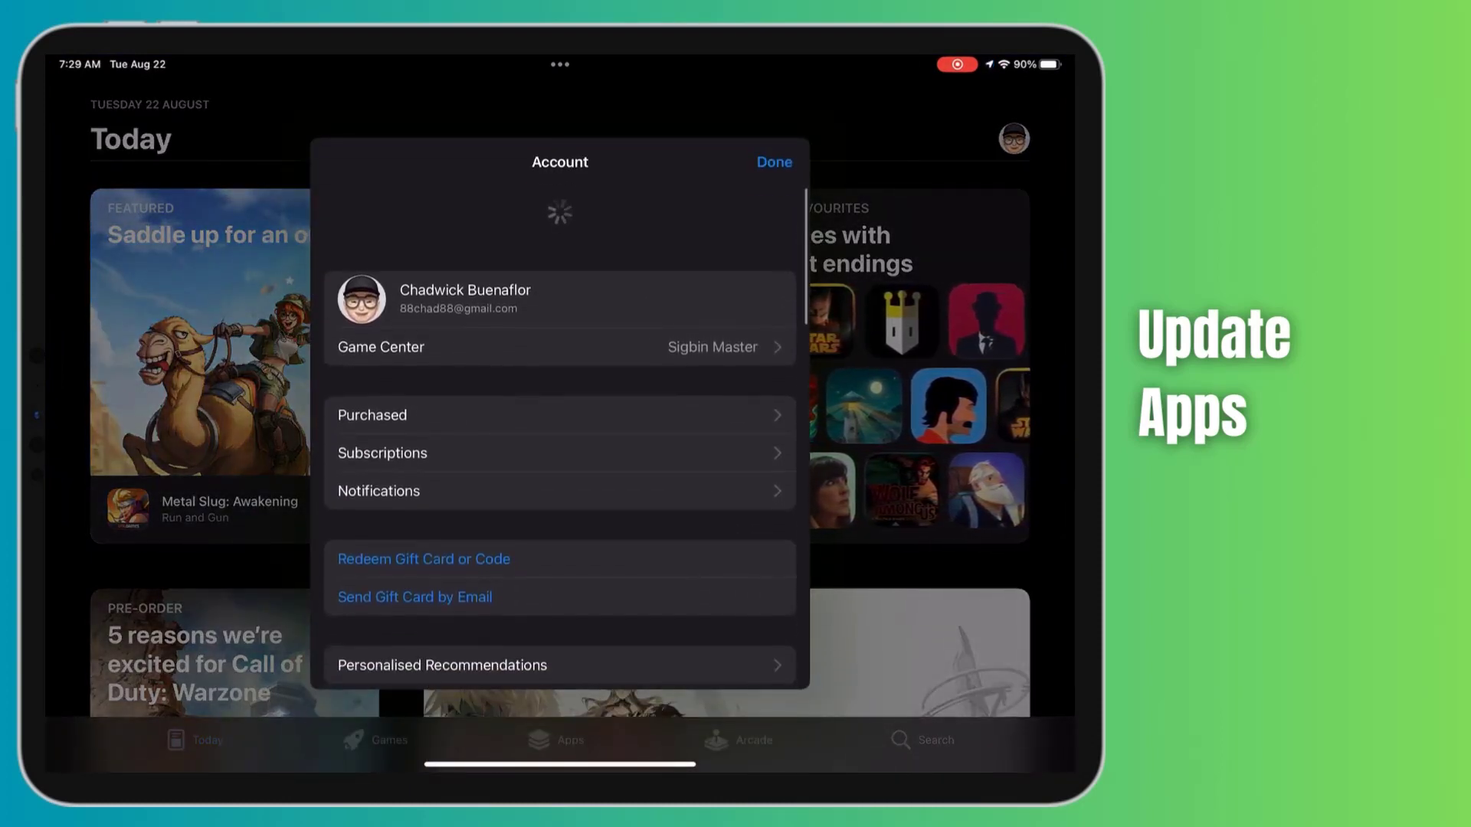
pyautogui.moveTo(560, 574); pyautogui.dragTo(559, 368)
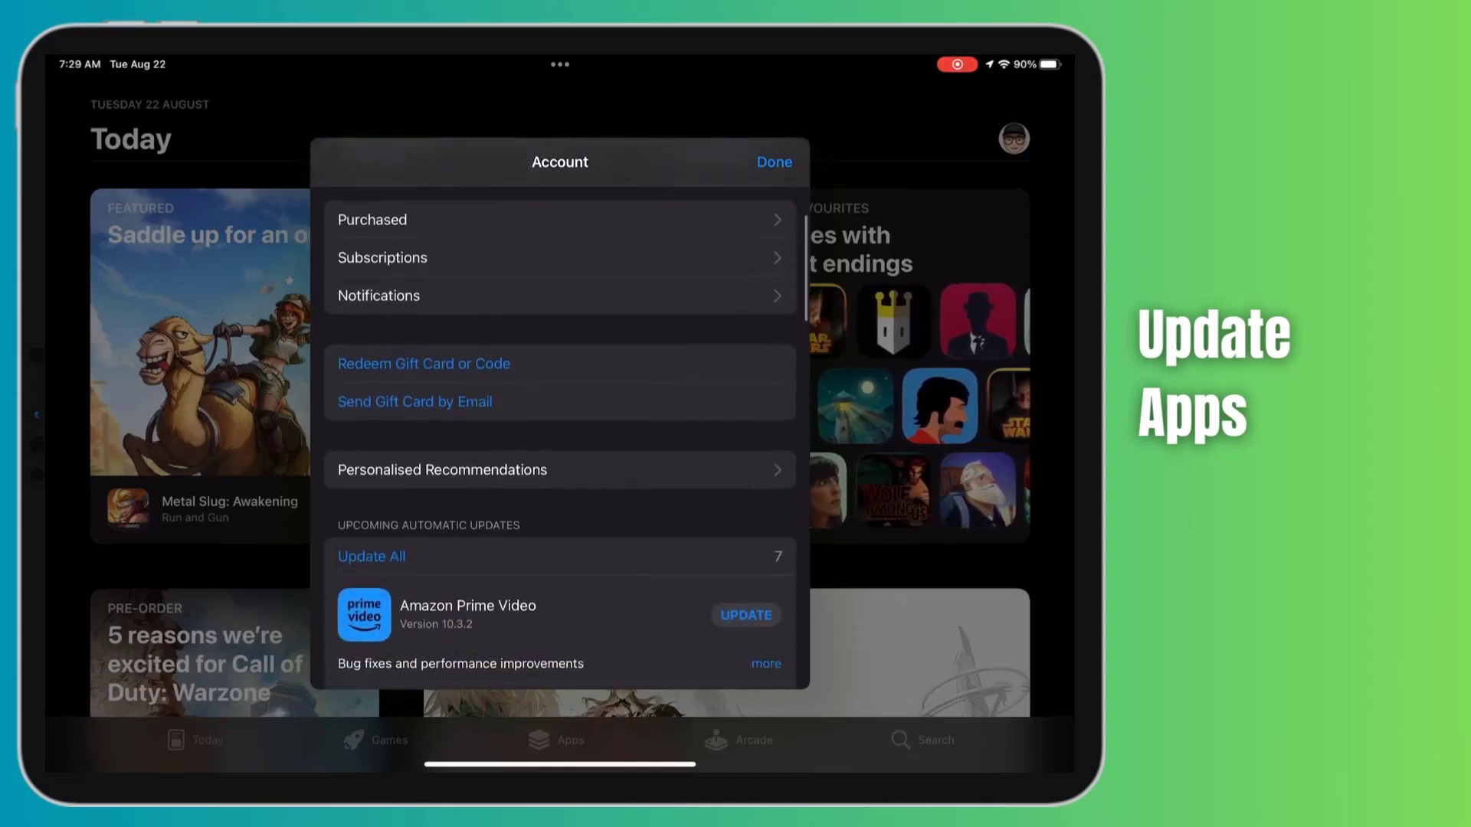
pyautogui.scroll(-4, 560, 460)
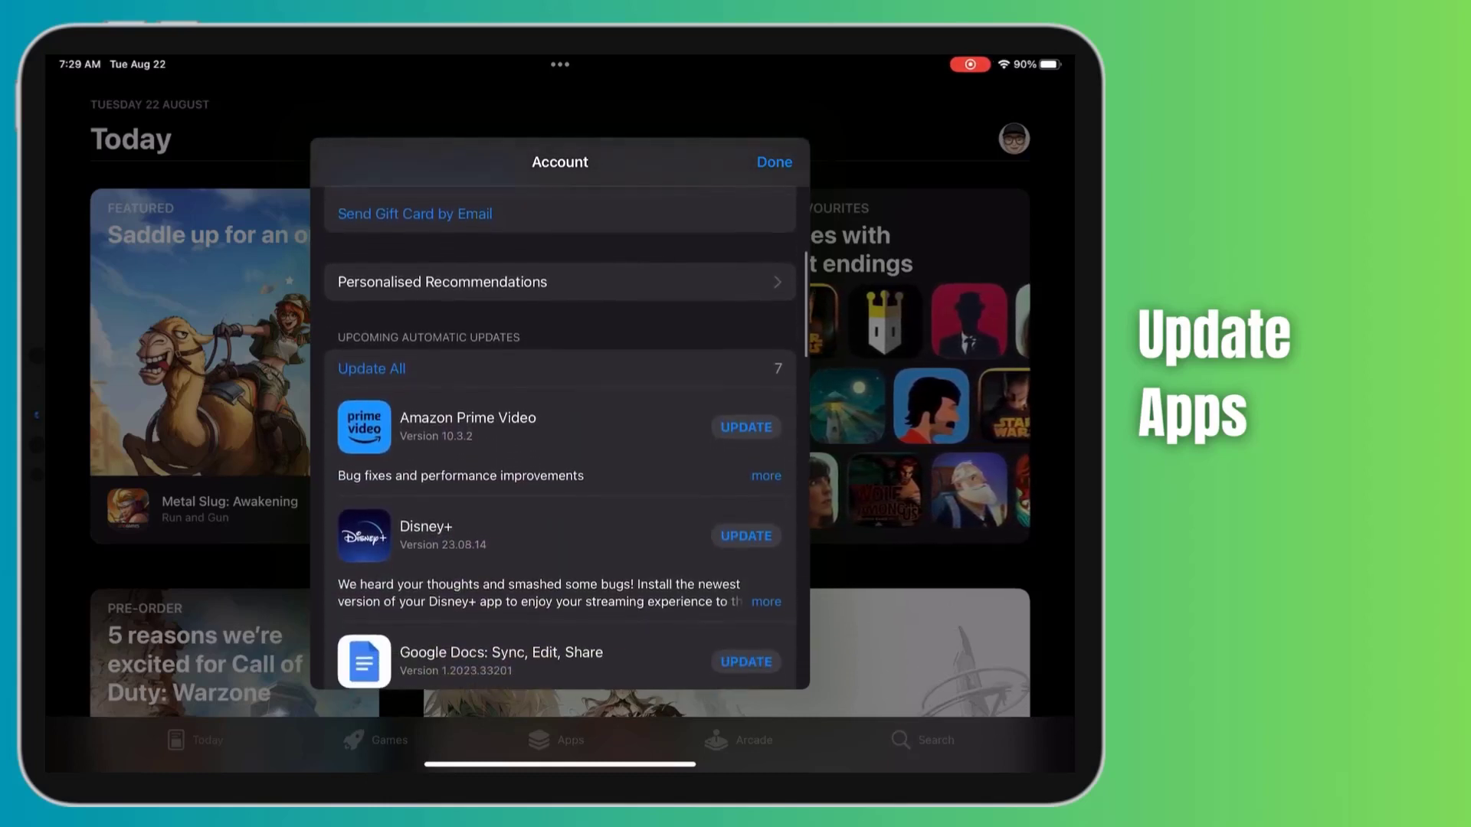
pyautogui.scroll(-4, 560, 460)
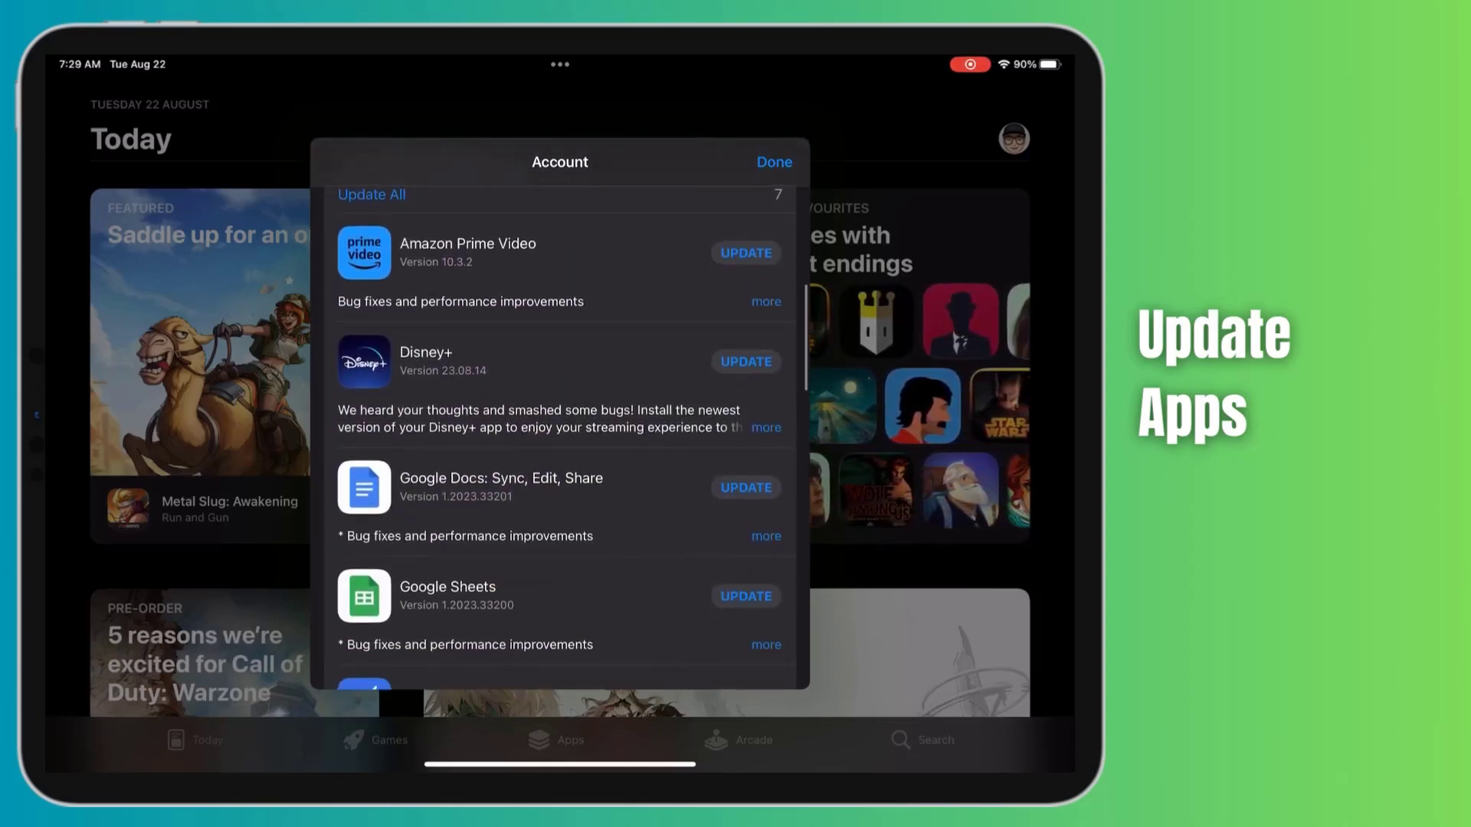
pyautogui.scroll(-3, 560, 459)
pyautogui.scroll(6, 560, 460)
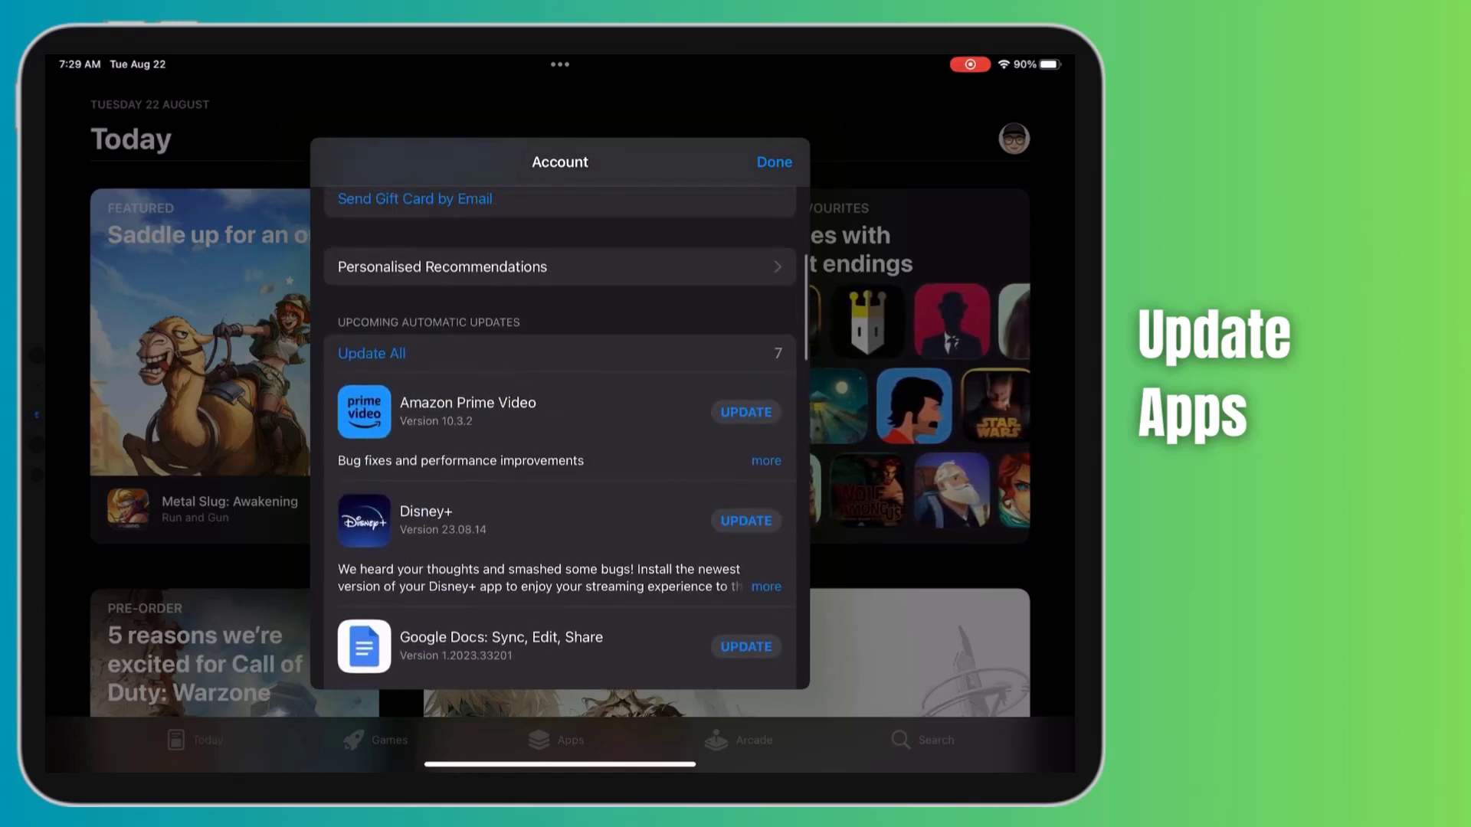
pyautogui.click(370, 353)
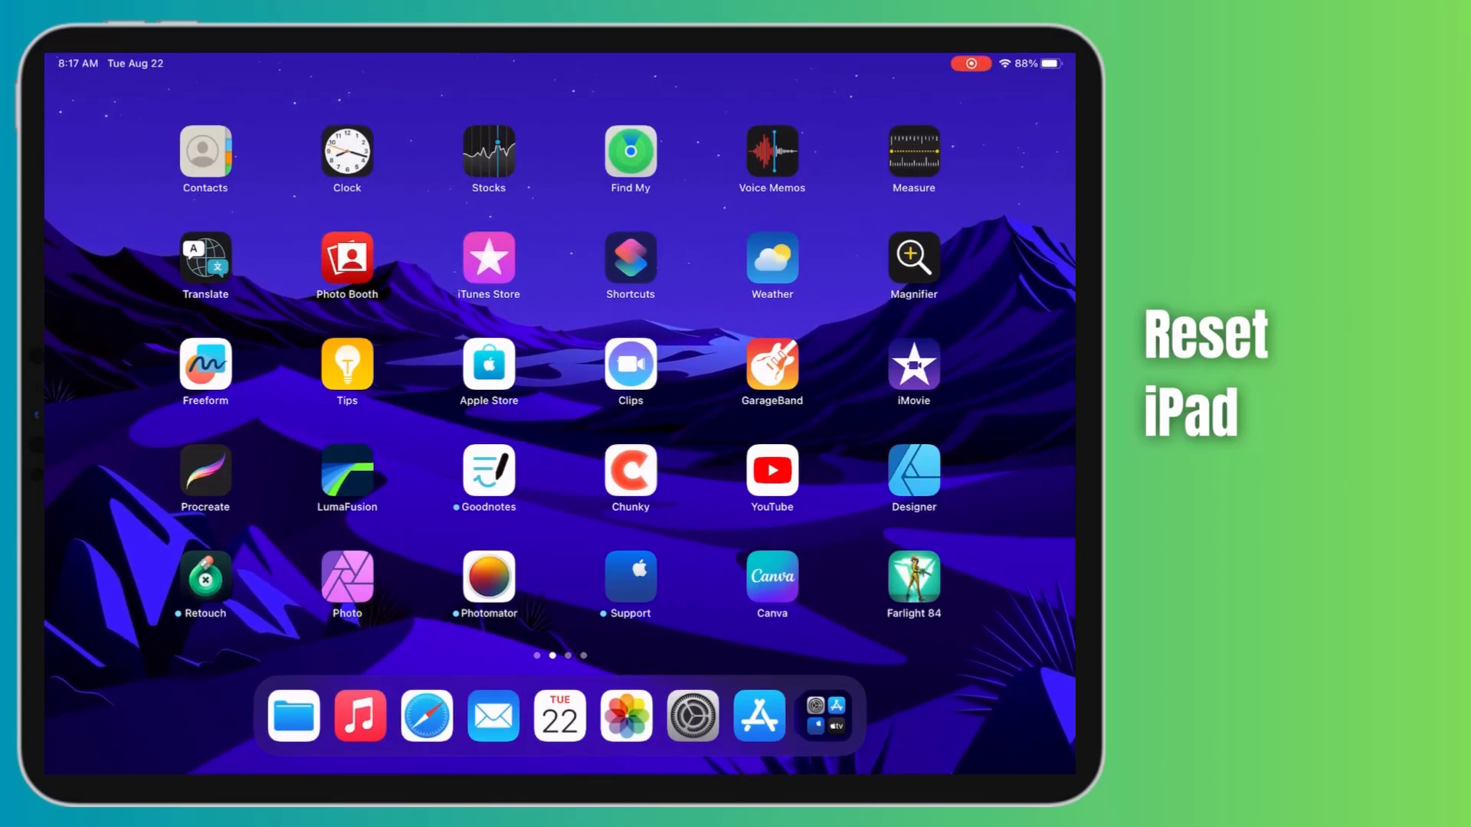
# Step: Go to General > Transfer or Reset iPad and choose Erase All Content and Settings
pyautogui.click(692, 716)
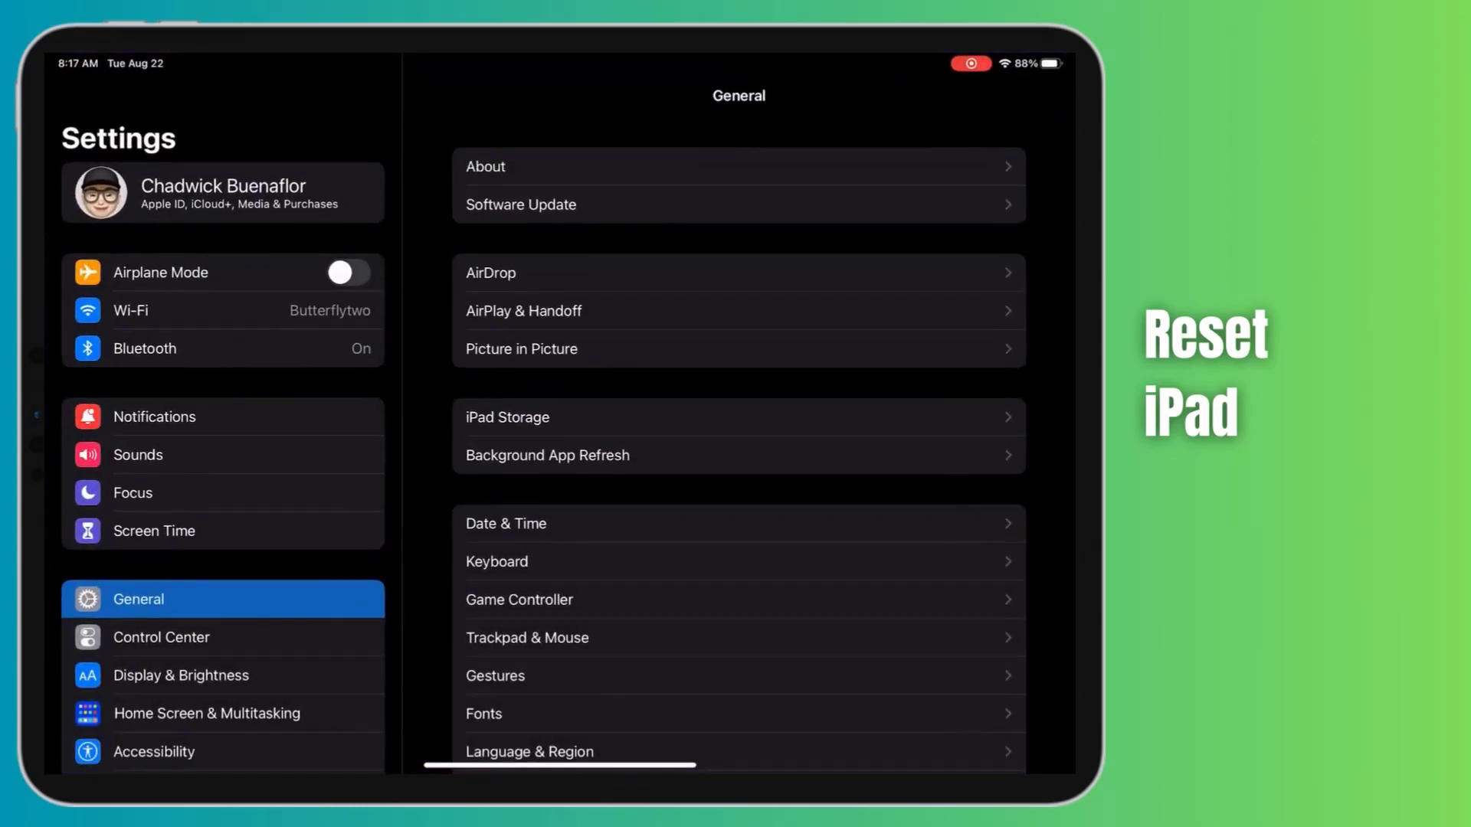
pyautogui.scroll(-5, 739, 460)
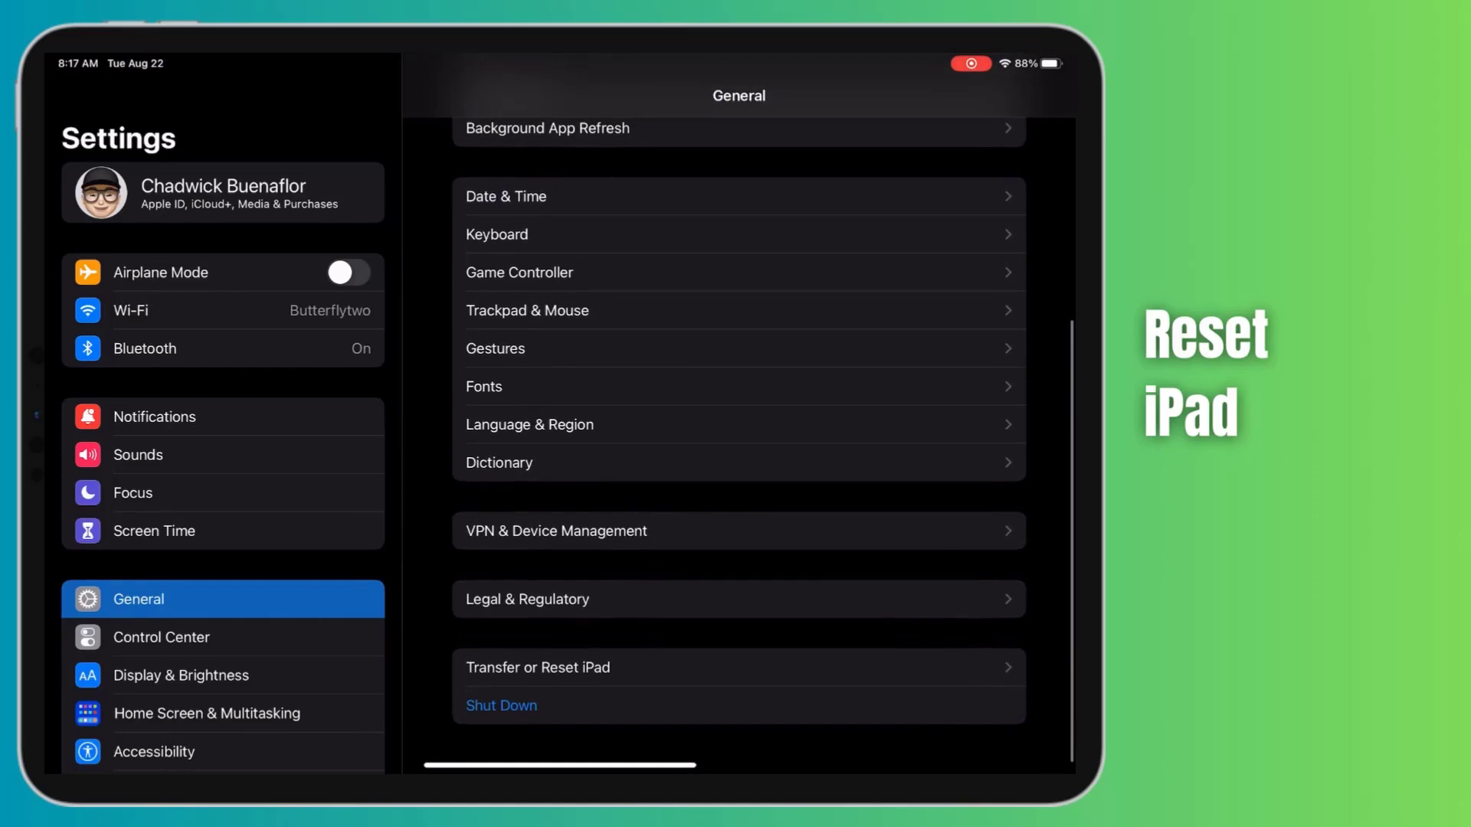
pyautogui.click(738, 668)
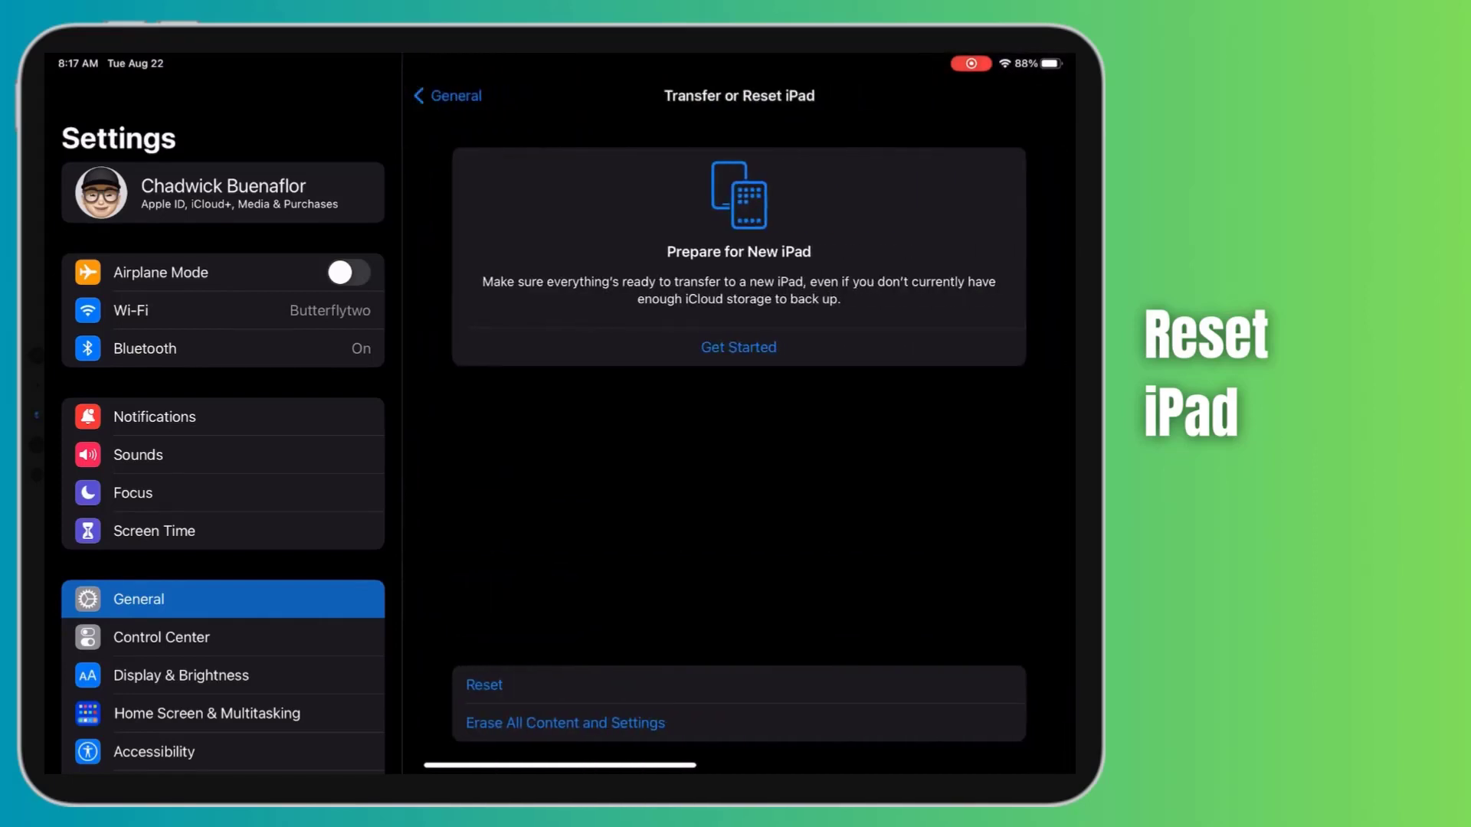
pyautogui.click(565, 722)
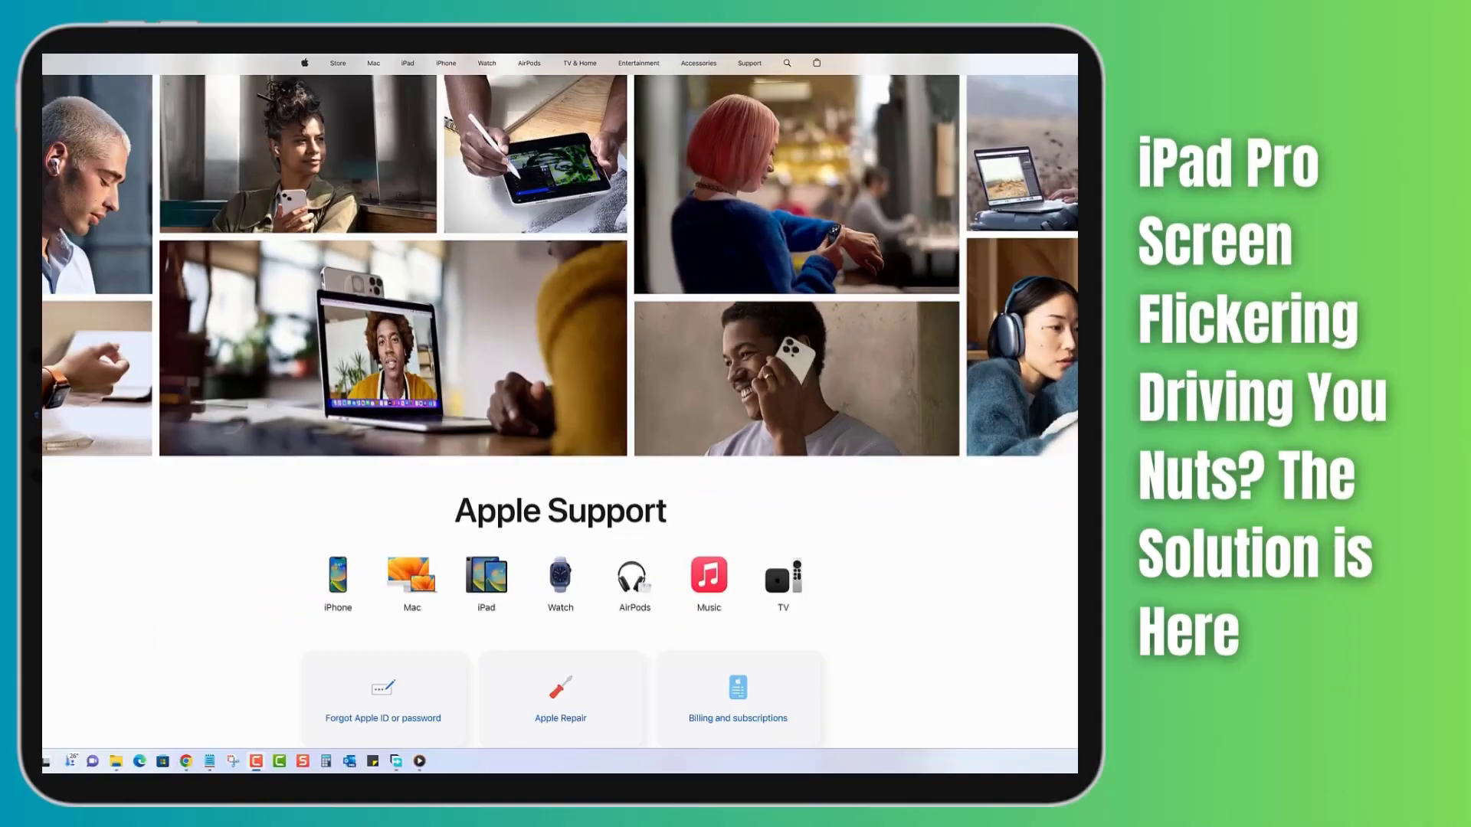
pyautogui.scroll(-1, 920, 305)
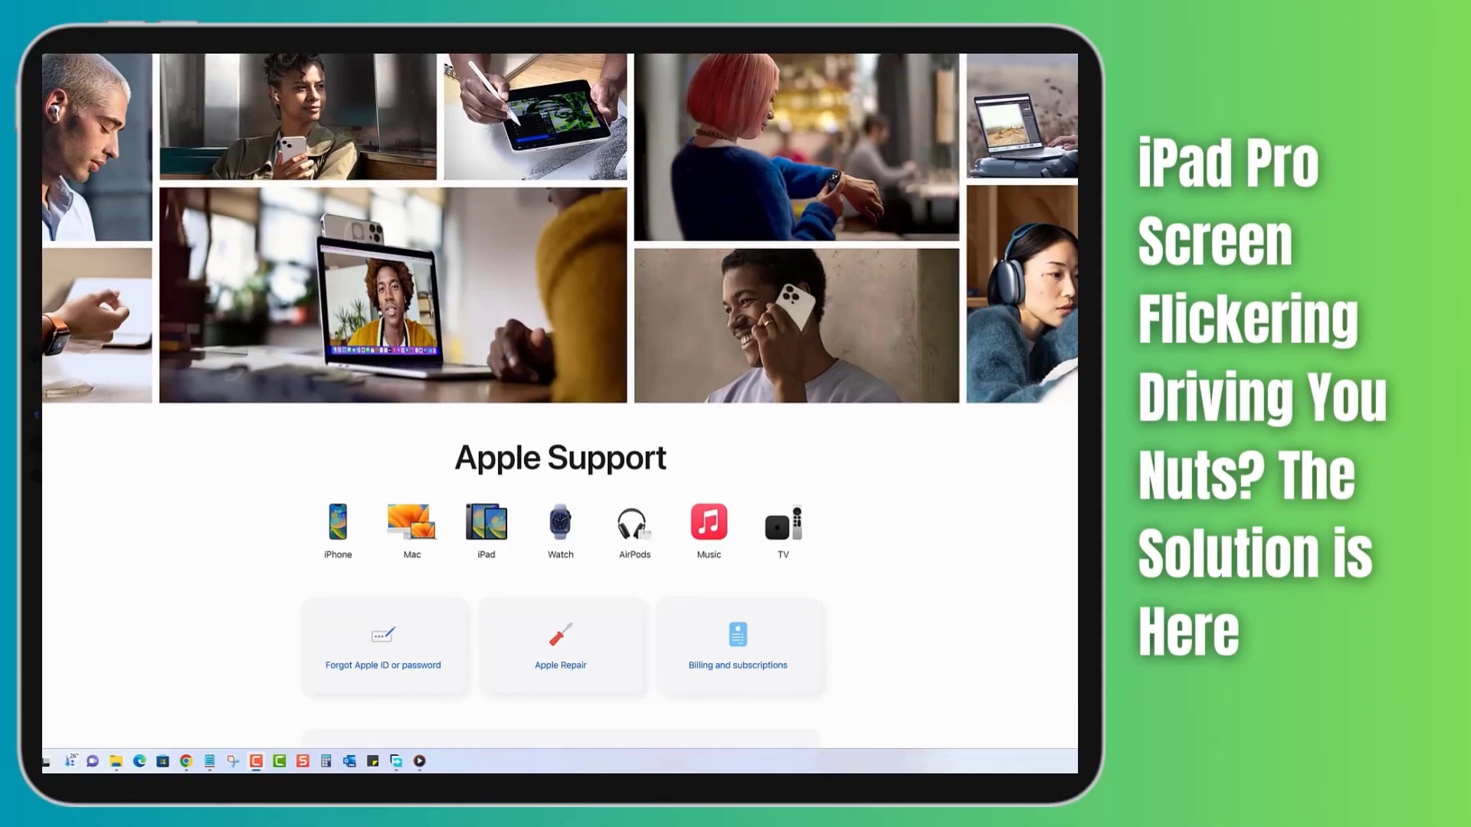
pyautogui.scroll(1, 776, 560)
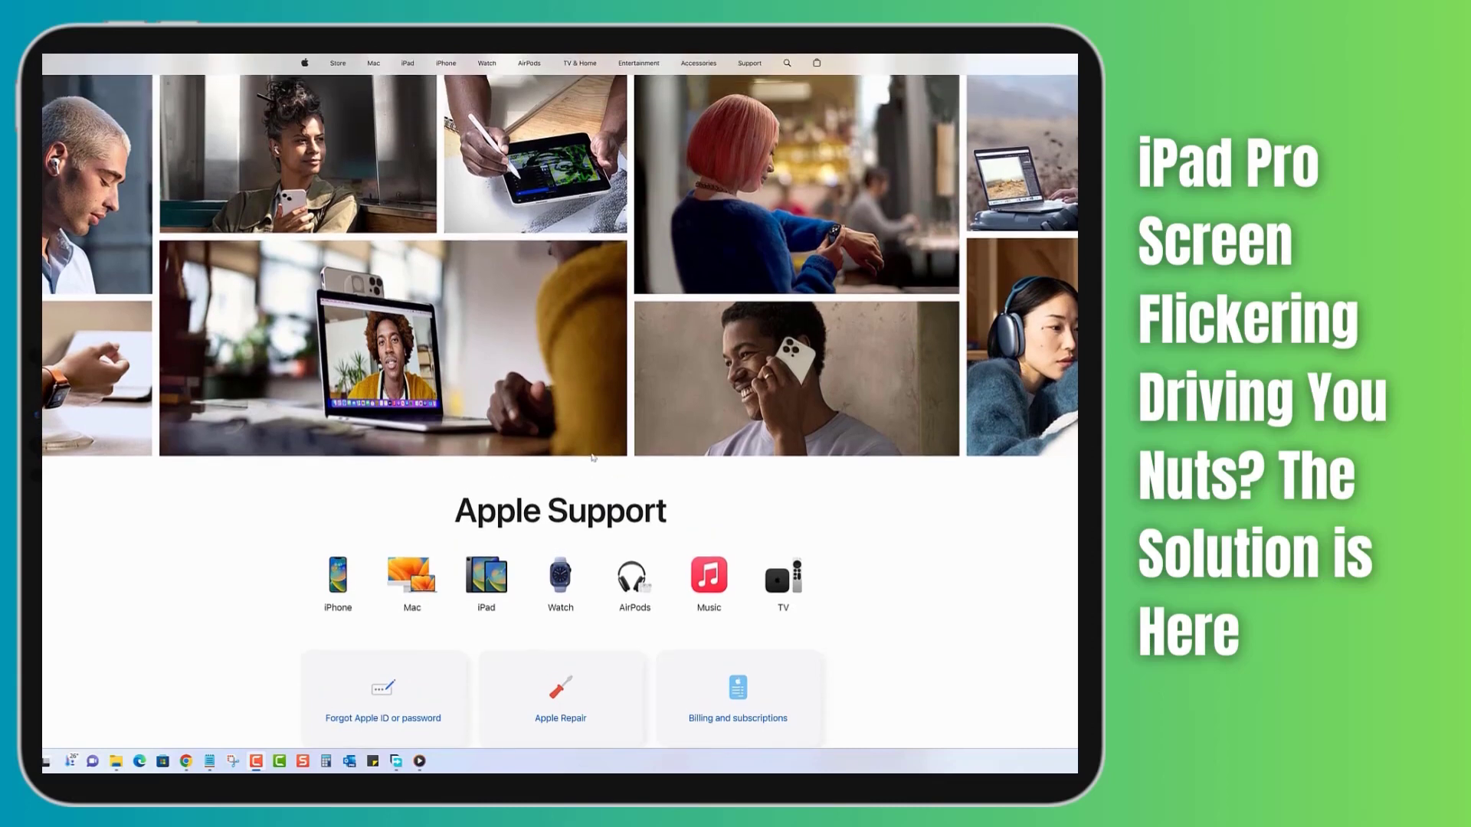
pyautogui.scroll(-1, 593, 457)
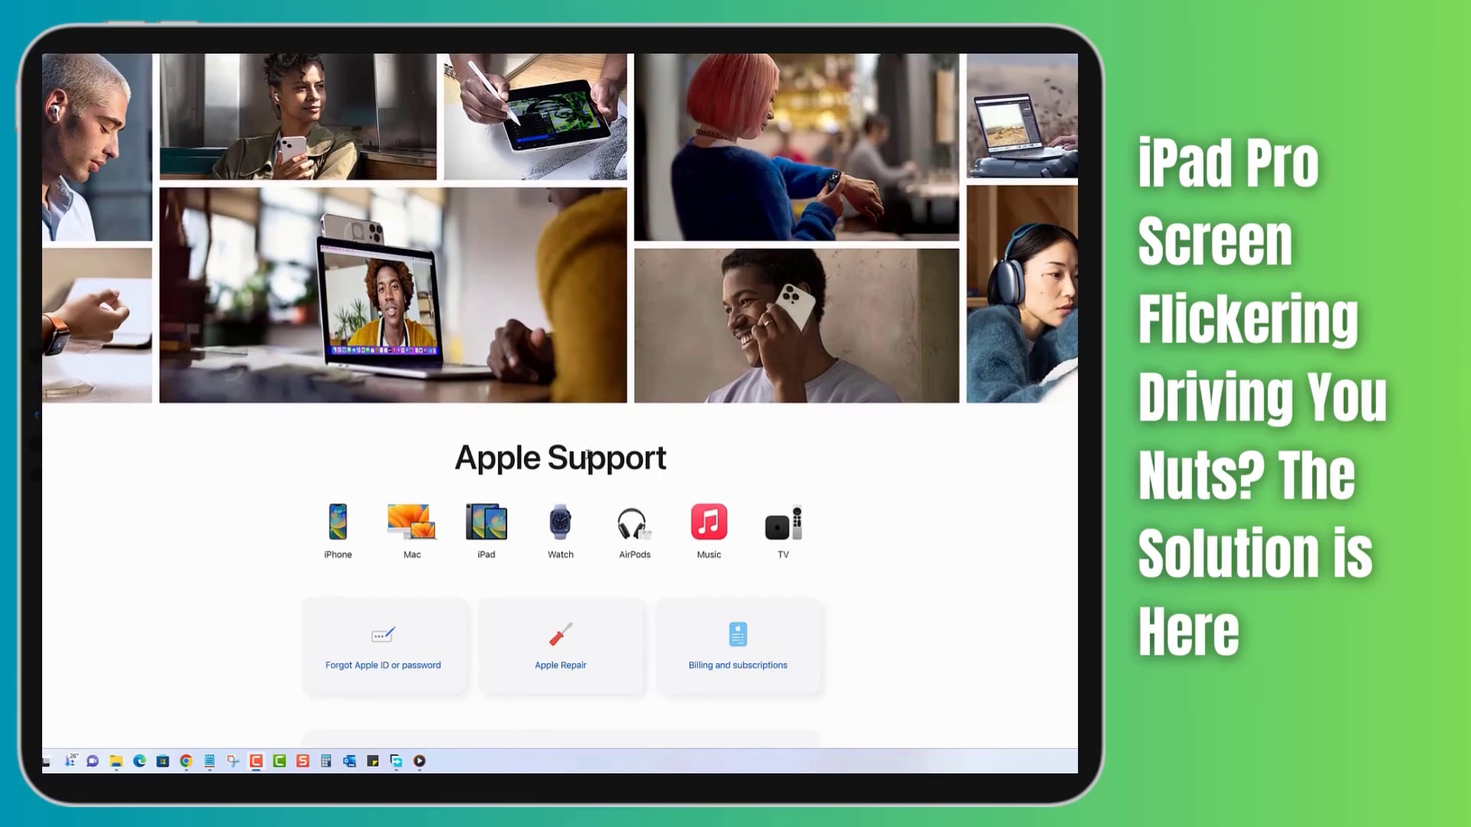
# Step: Go to iPad Service and Repair support and choose Repairs & Physical Damage
pyautogui.click(486, 540)
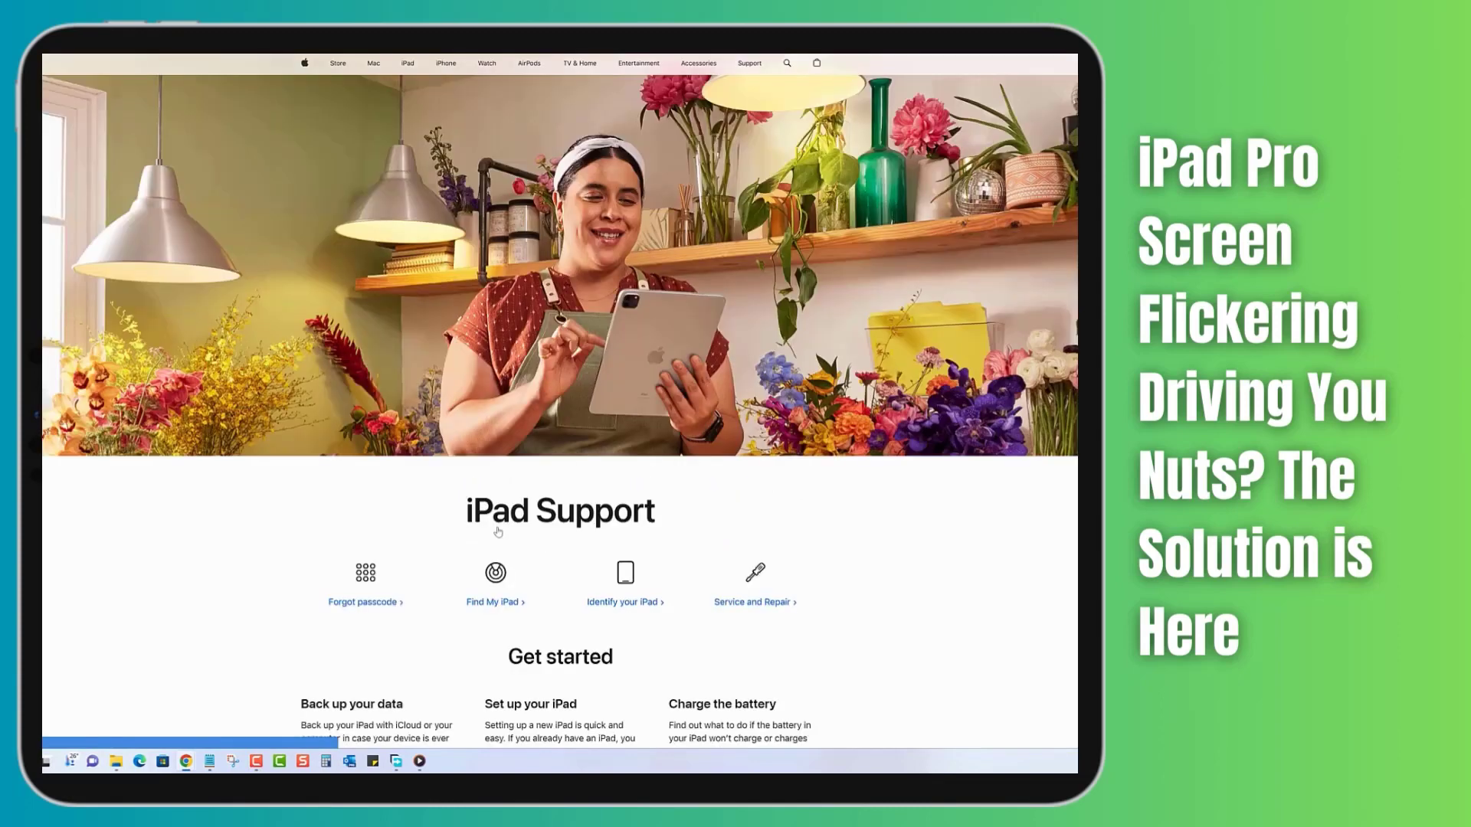
pyautogui.scroll(-1, 781, 451)
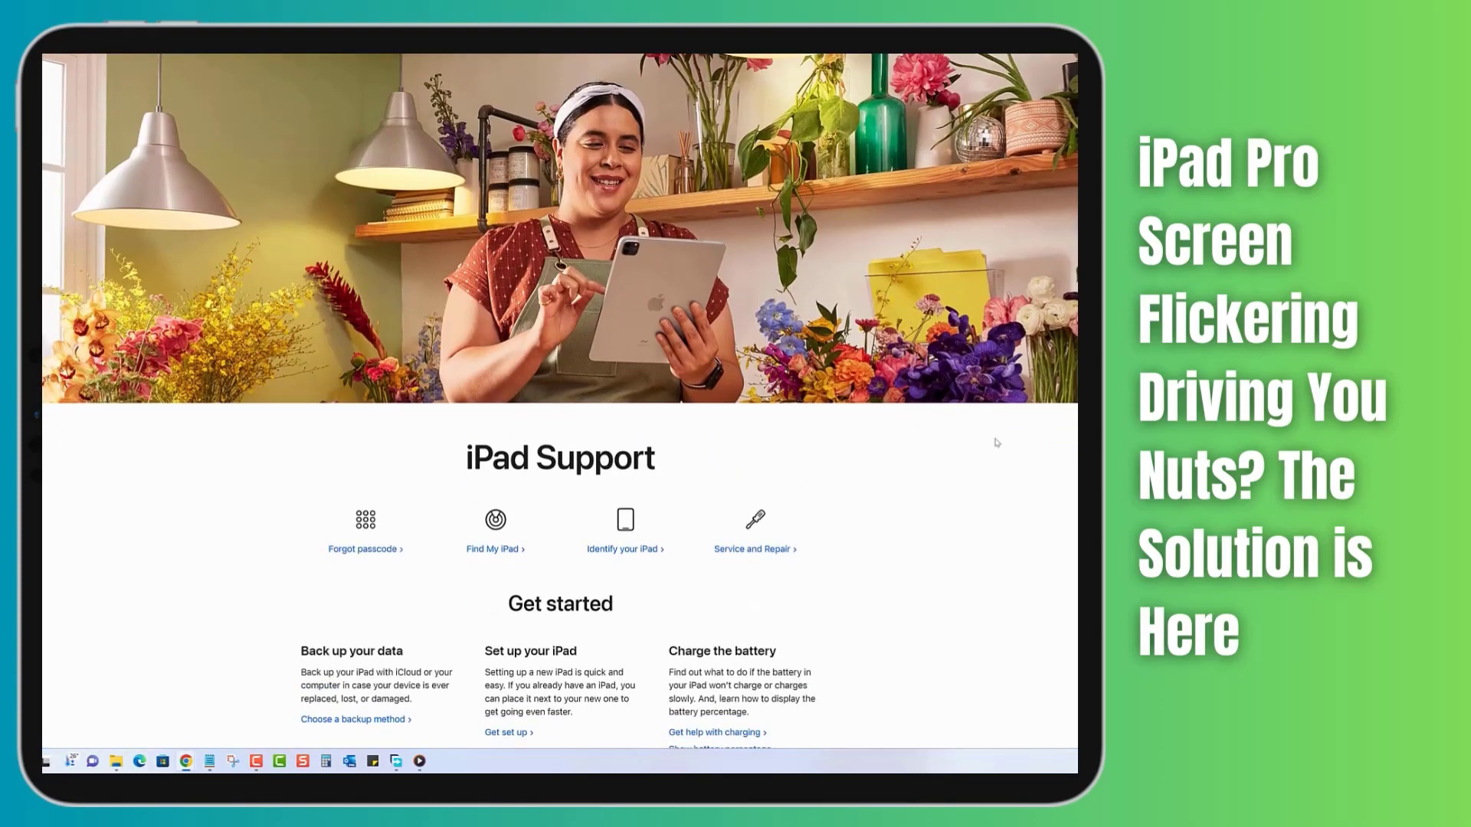
pyautogui.scroll(-1, 780, 451)
pyautogui.scroll(-1, 781, 451)
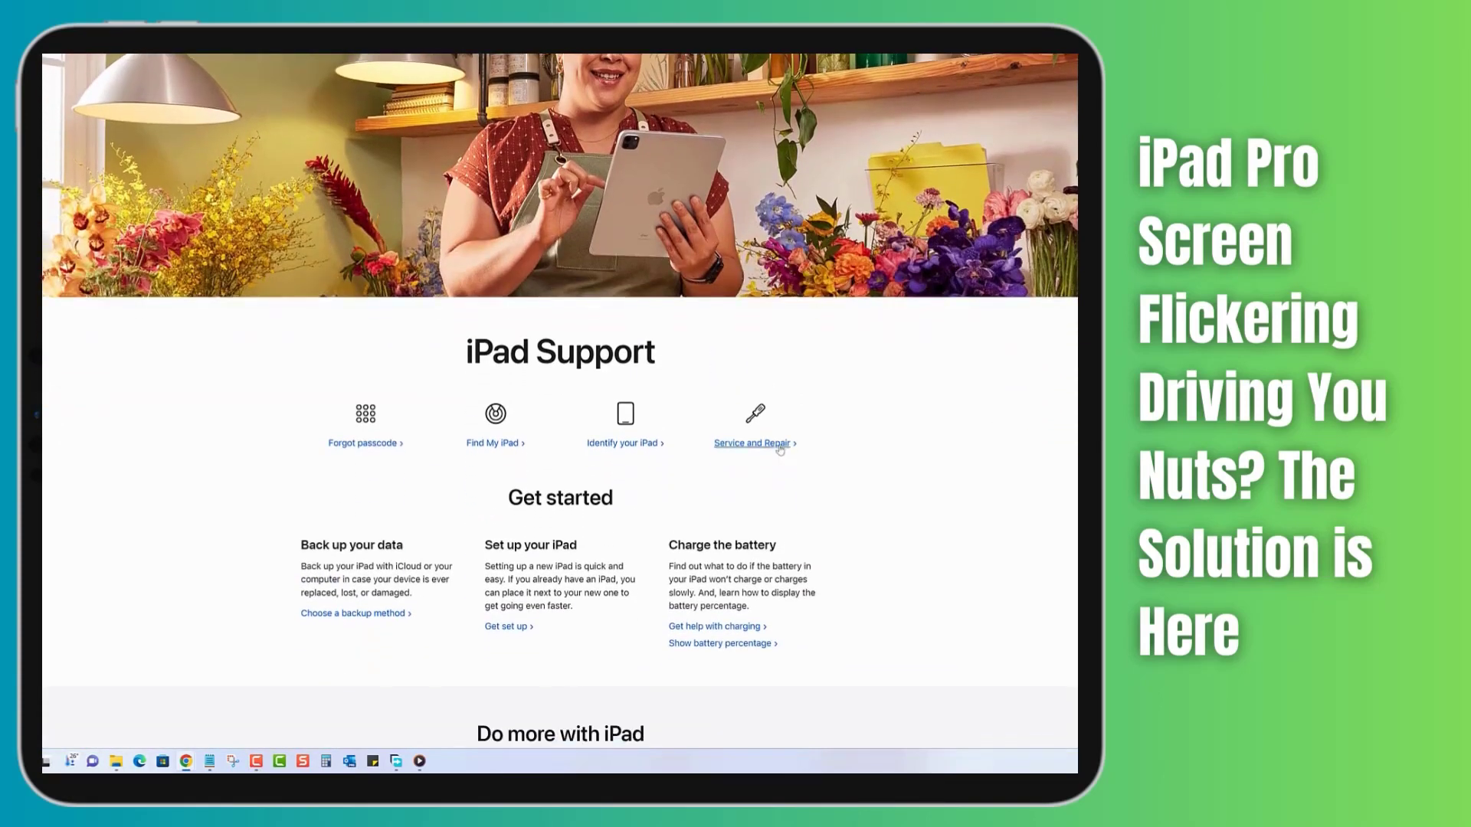
pyautogui.click(781, 449)
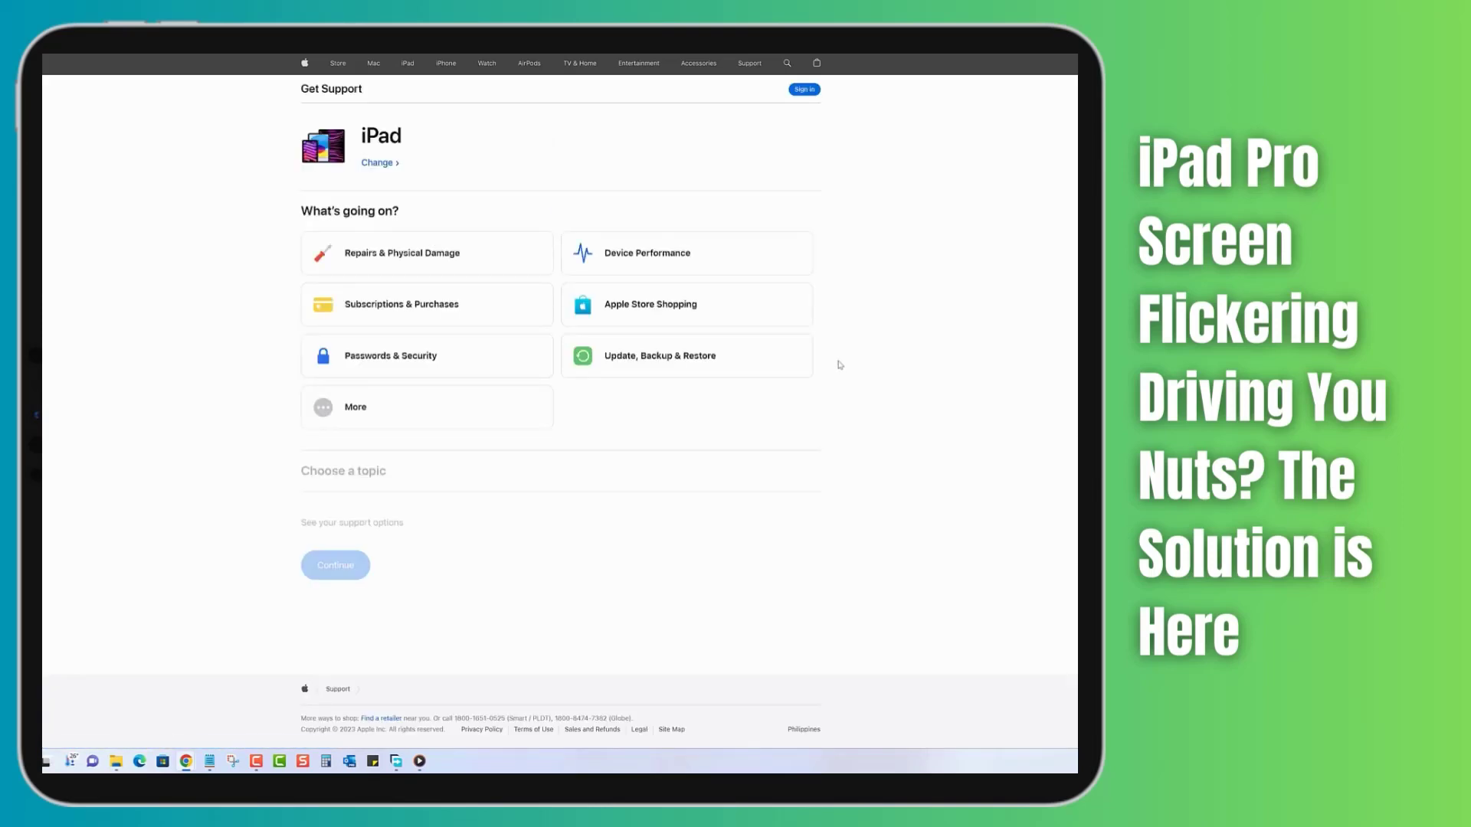
pyautogui.click(410, 264)
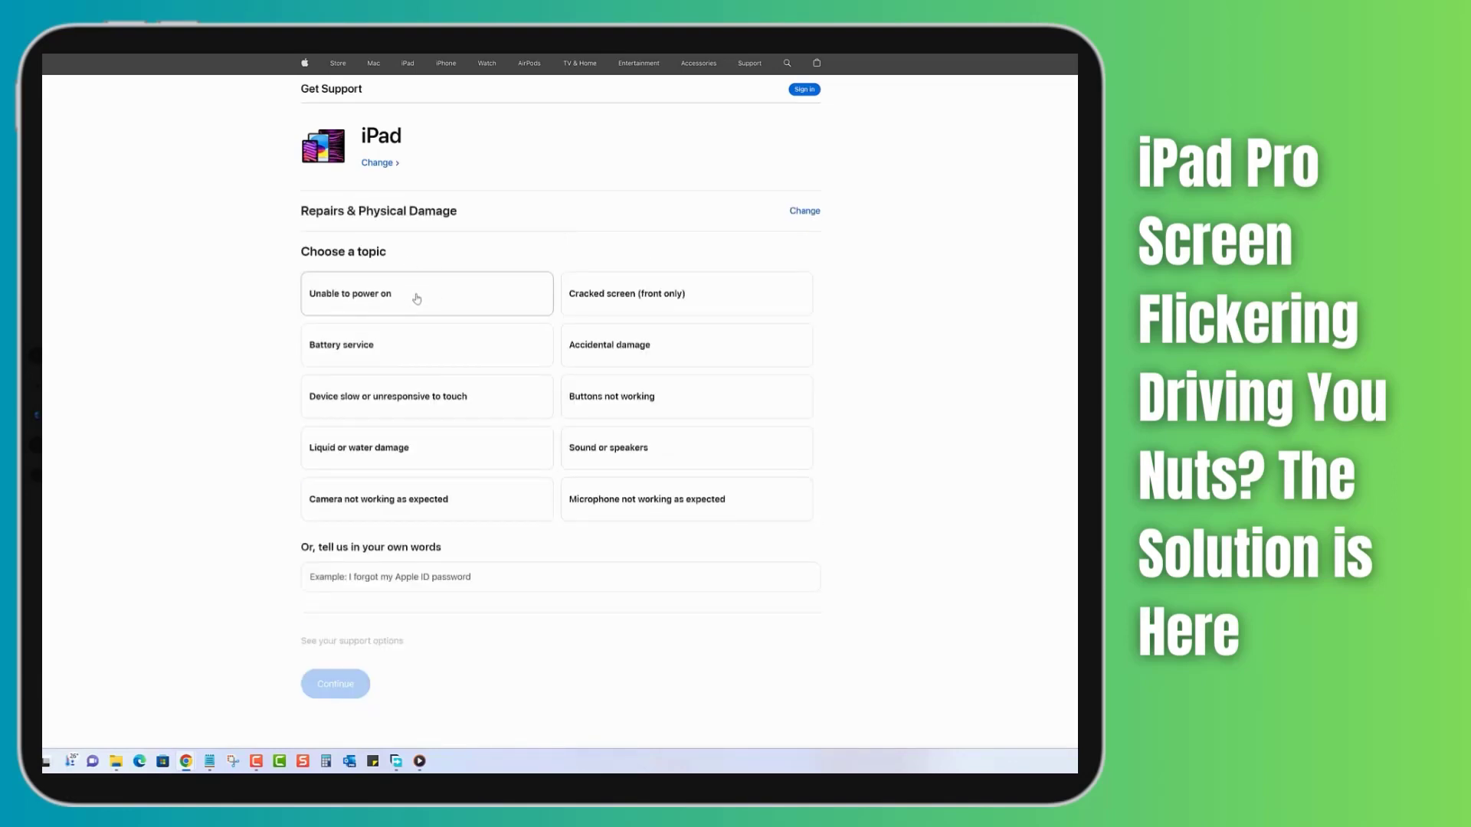
# Step: Set the topic to 'Device slow or unresponsive to touch' instead of 'Unable to power on'
pyautogui.click(414, 295)
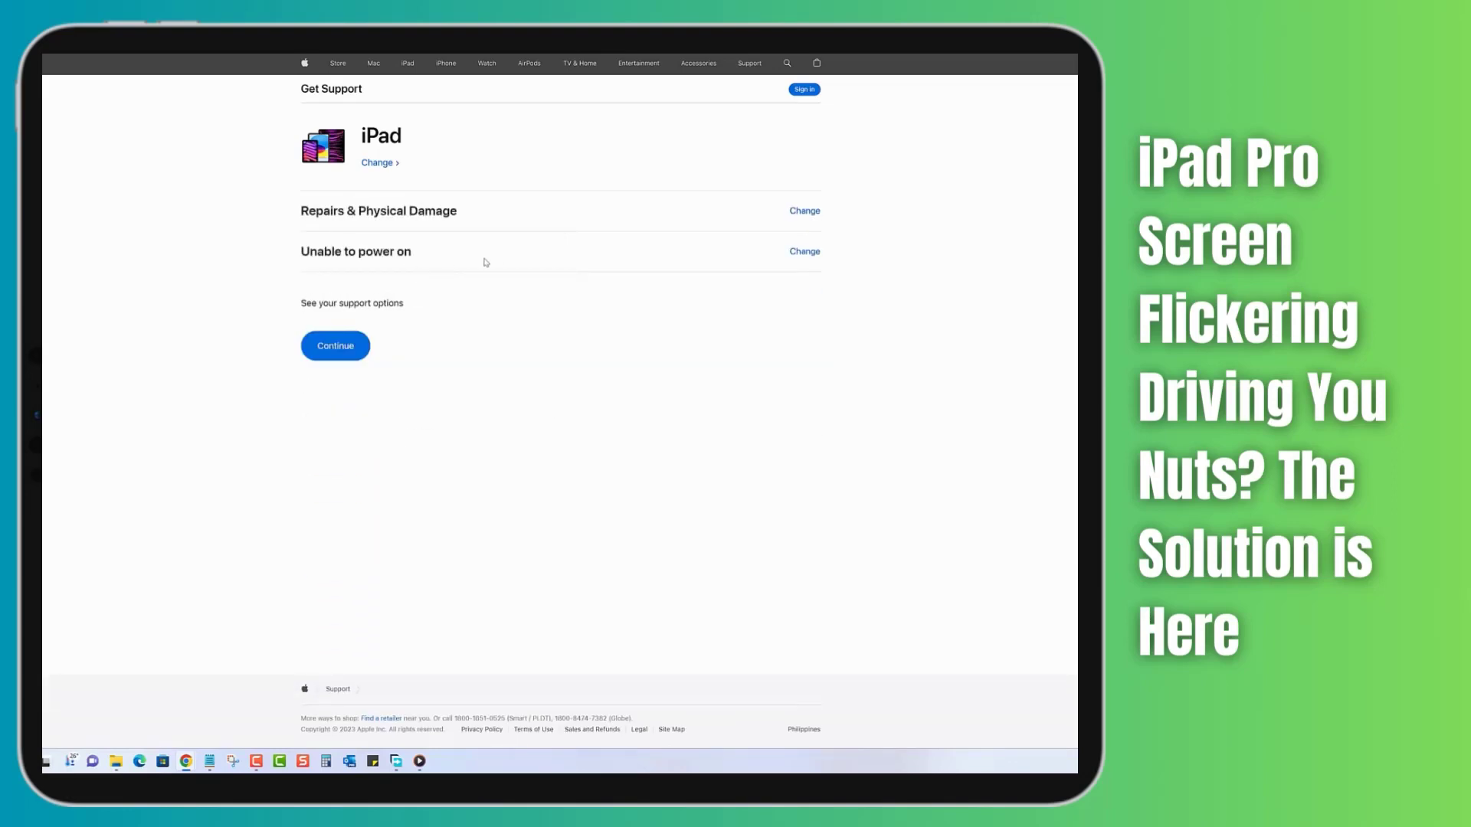
pyautogui.click(806, 251)
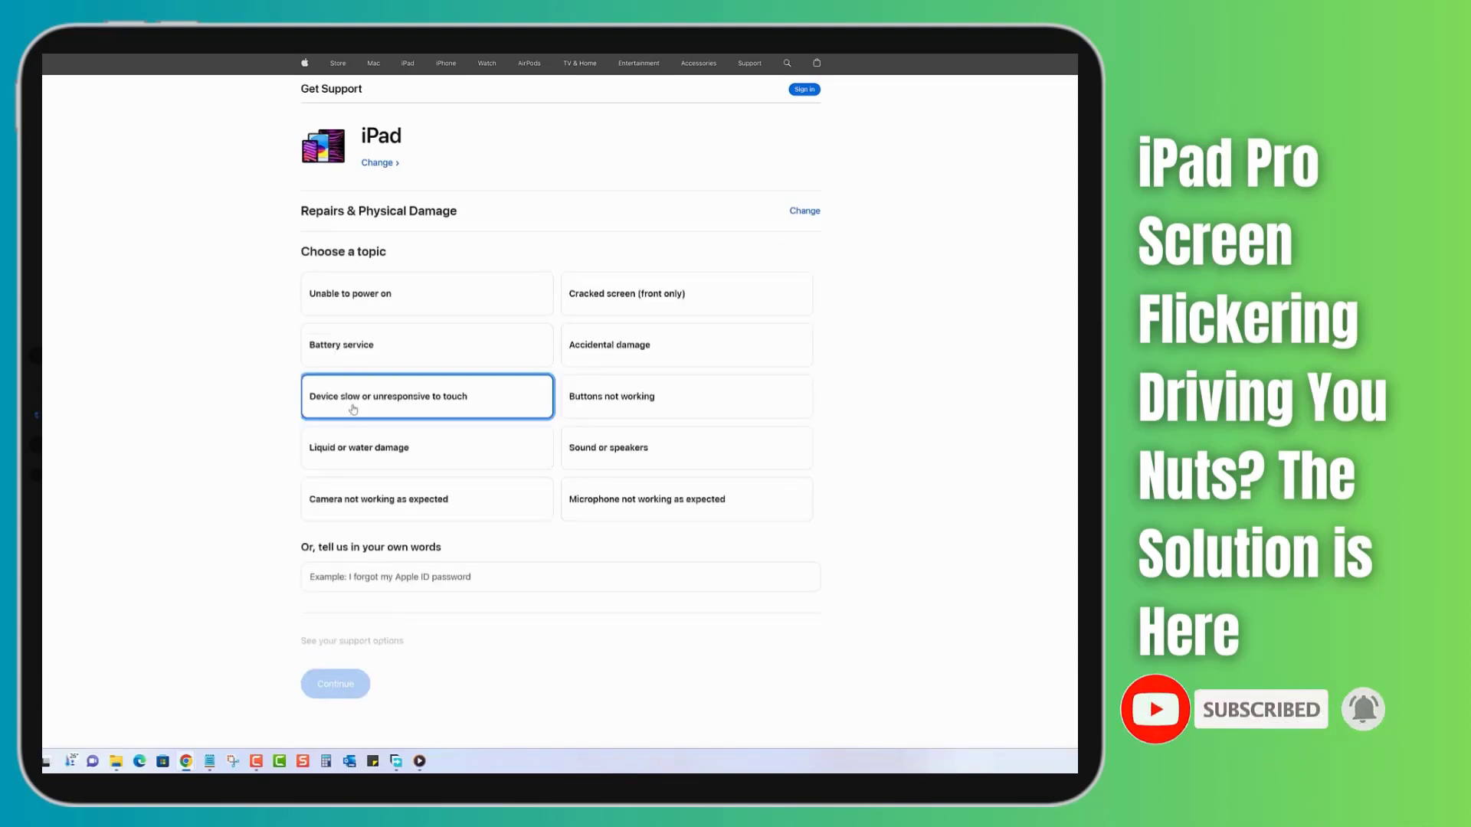
pyautogui.click(388, 397)
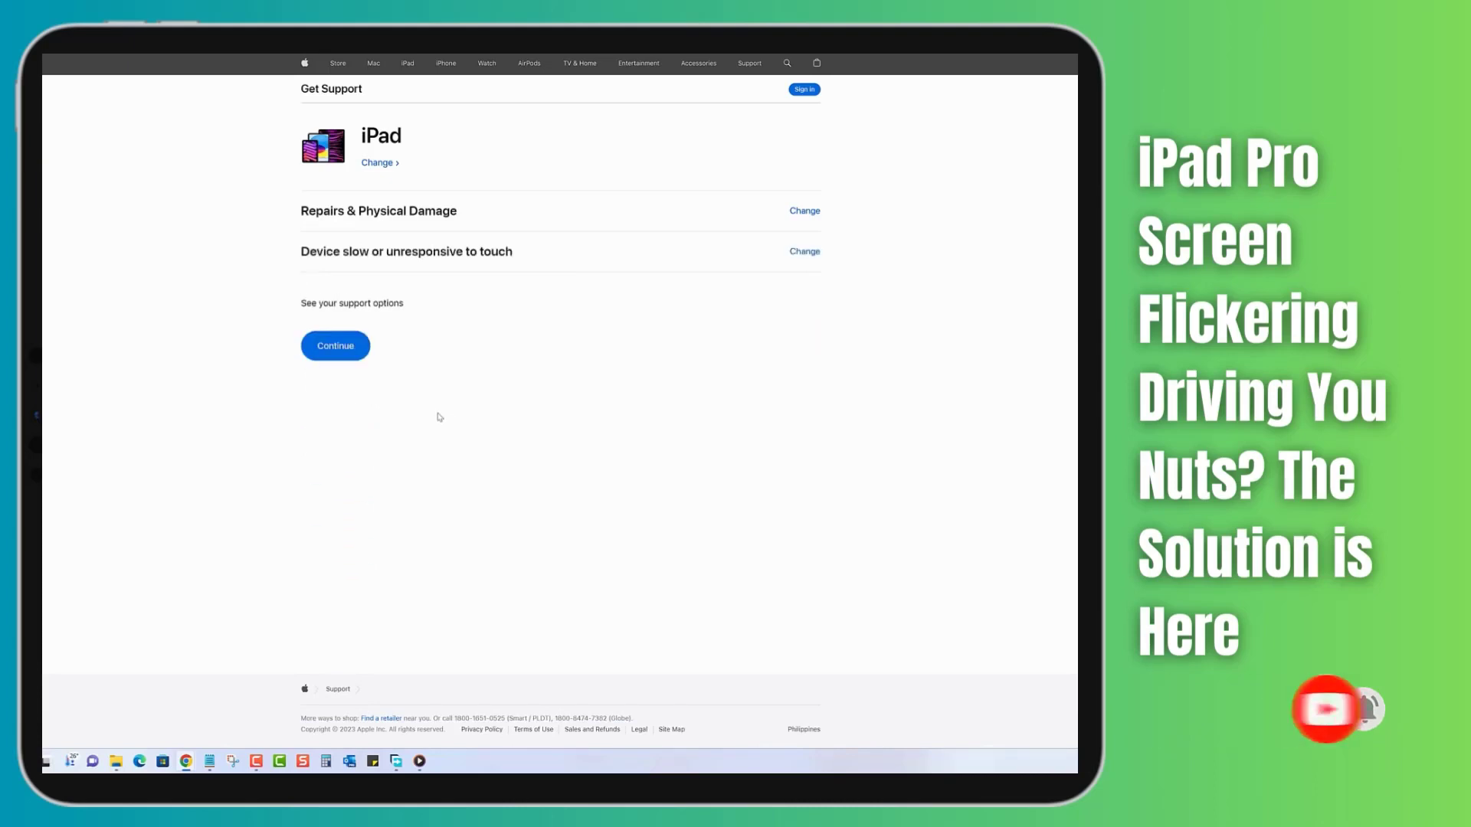